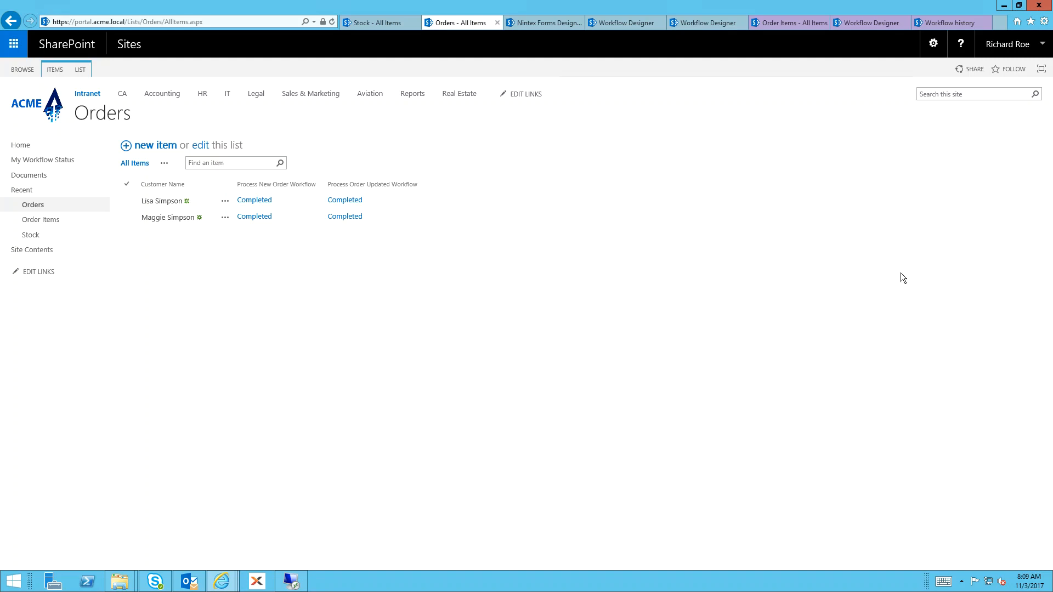
Start a new order in the Orders list with three item rows set to Item 1, Item 2 and Item 3
click(159, 146)
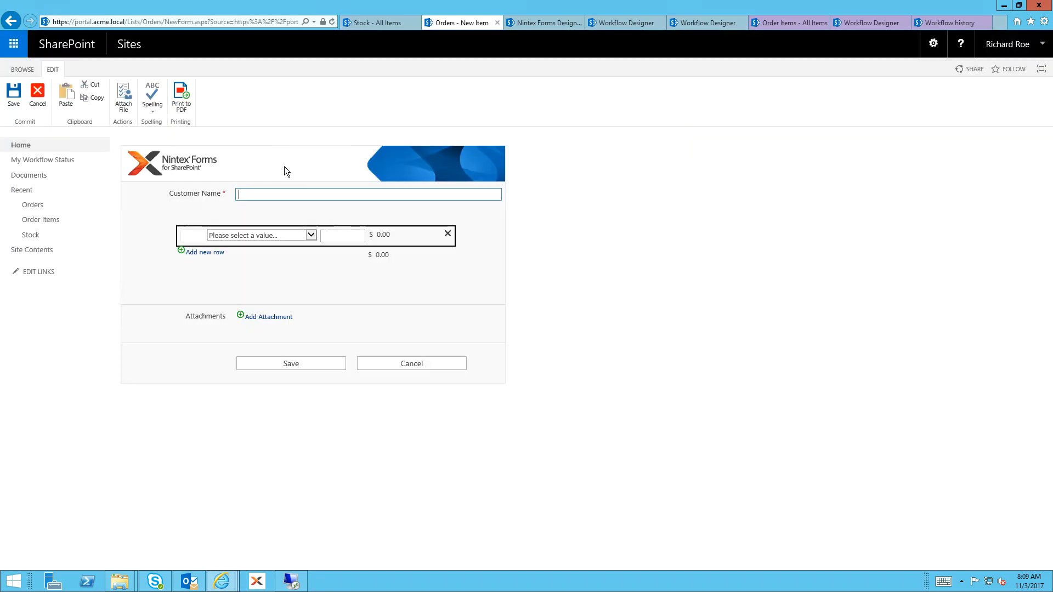
click(202, 253)
click(202, 271)
click(225, 235)
click(227, 242)
click(226, 253)
click(227, 270)
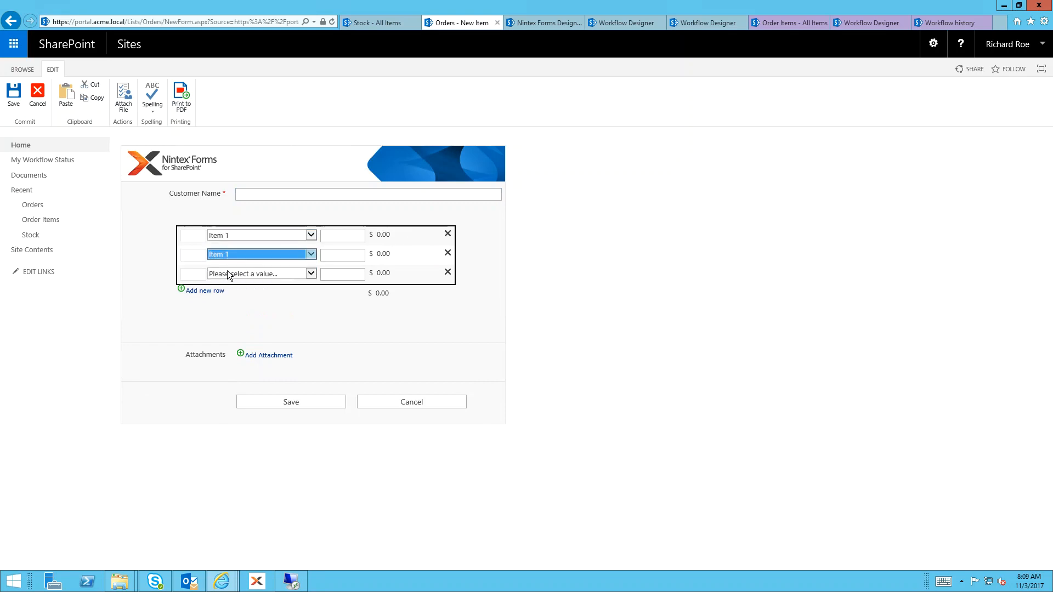
click(225, 256)
click(231, 269)
click(231, 274)
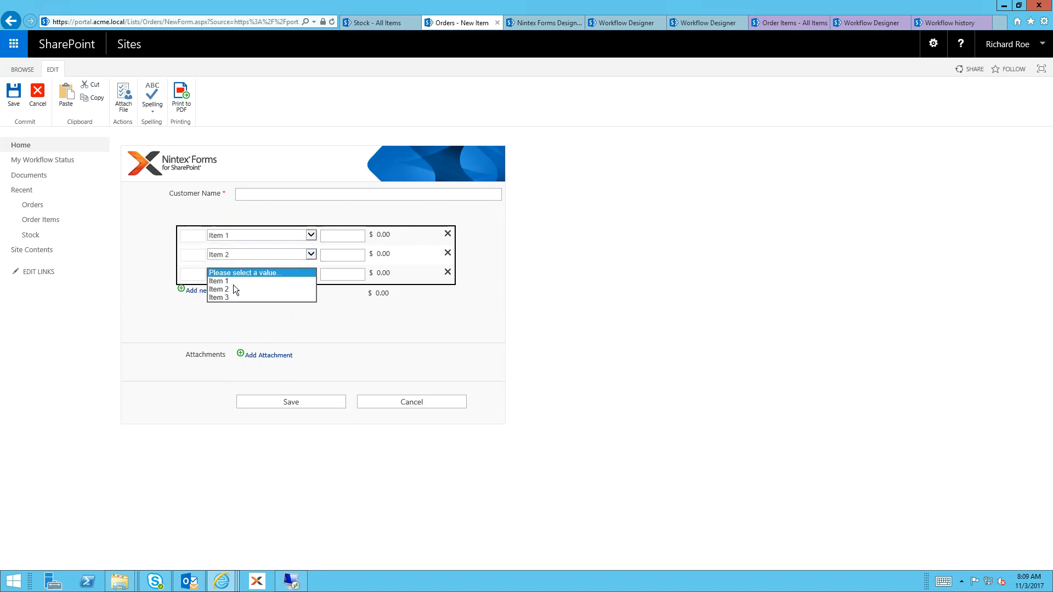
click(219, 297)
Set the order quantities to 10 for Item 1, 20 for Item 2 and 30 for Item 3
click(342, 237)
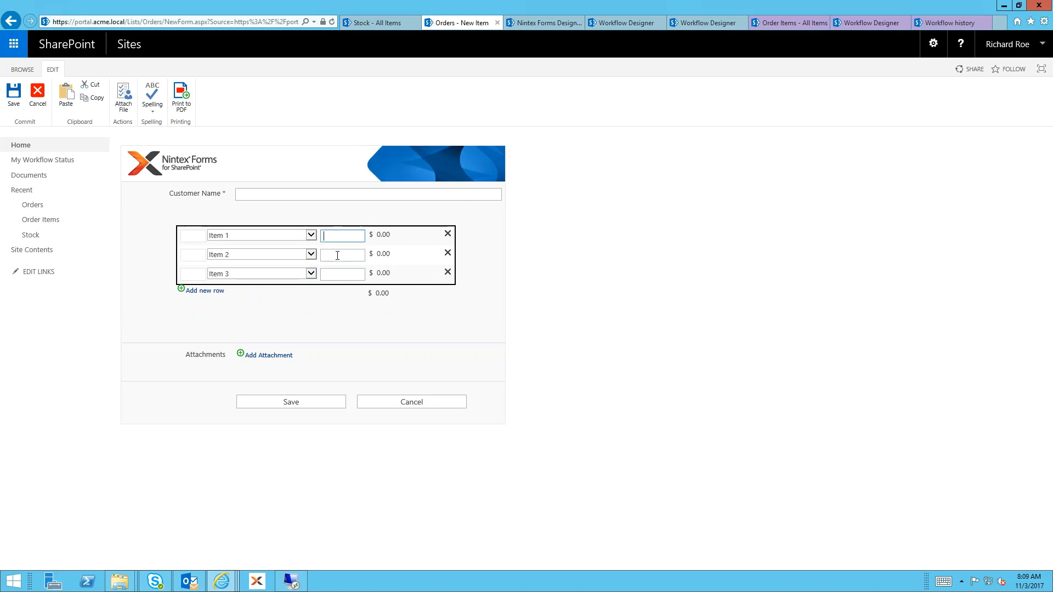
text(10)
click(343, 256)
text(20)
click(344, 275)
text(30)
Enter the customer's name on the new order and save it
click(294, 193)
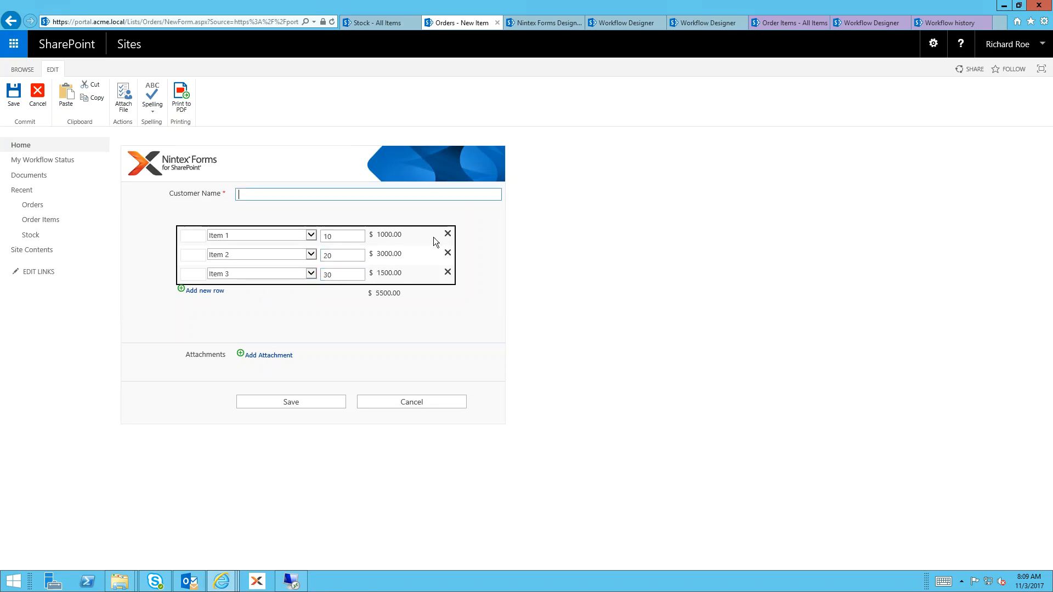
text(GRoundskeeper Willie)
click(249, 195)
key(BackSpace)
text(r)
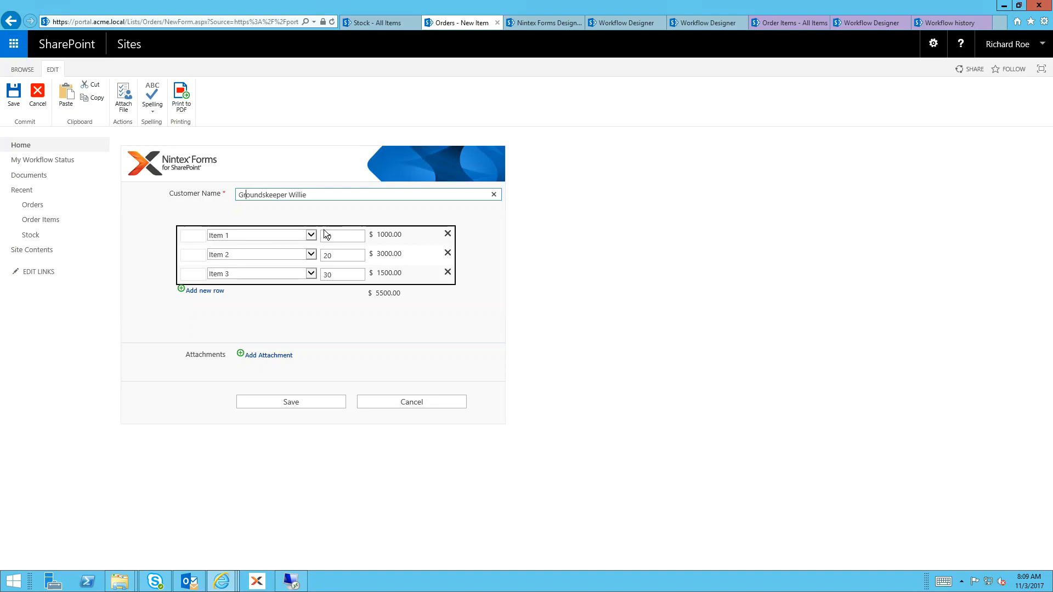
click(322, 403)
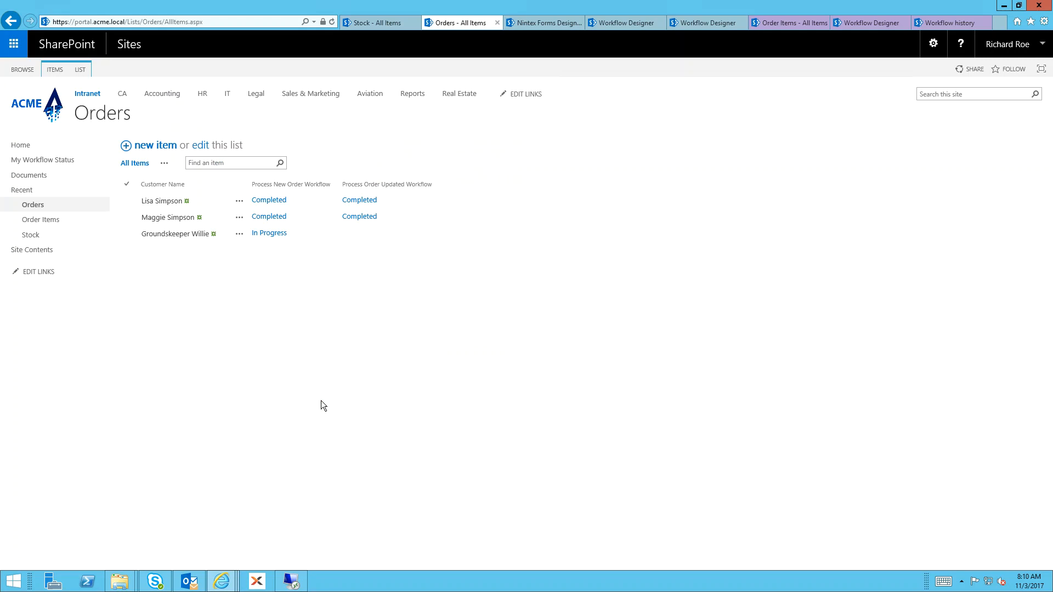
Refresh the Orders list to check the workflow status, and view the newly saved order's details
click(331, 22)
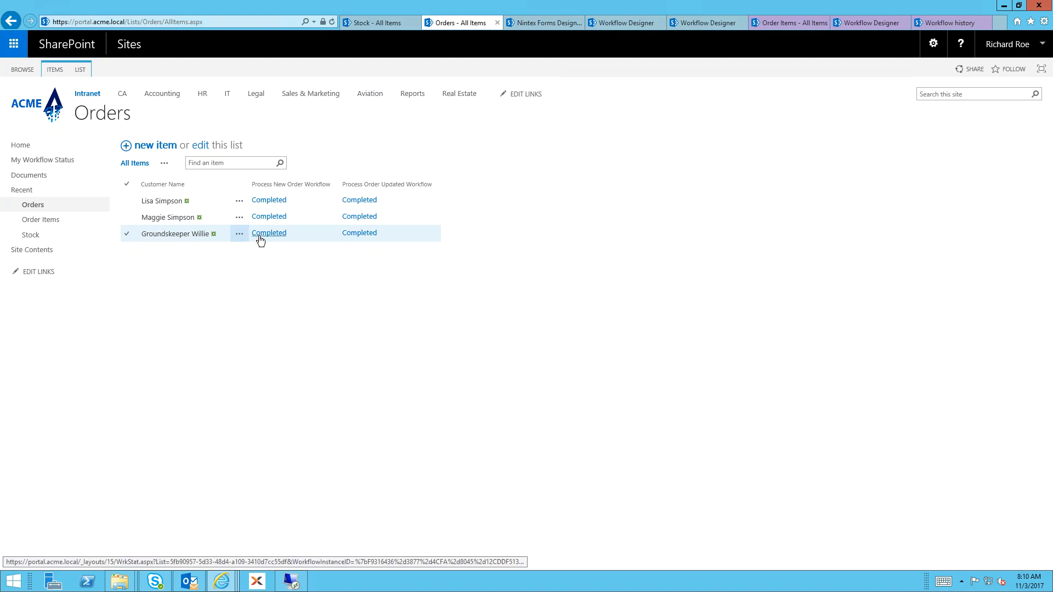
click(194, 234)
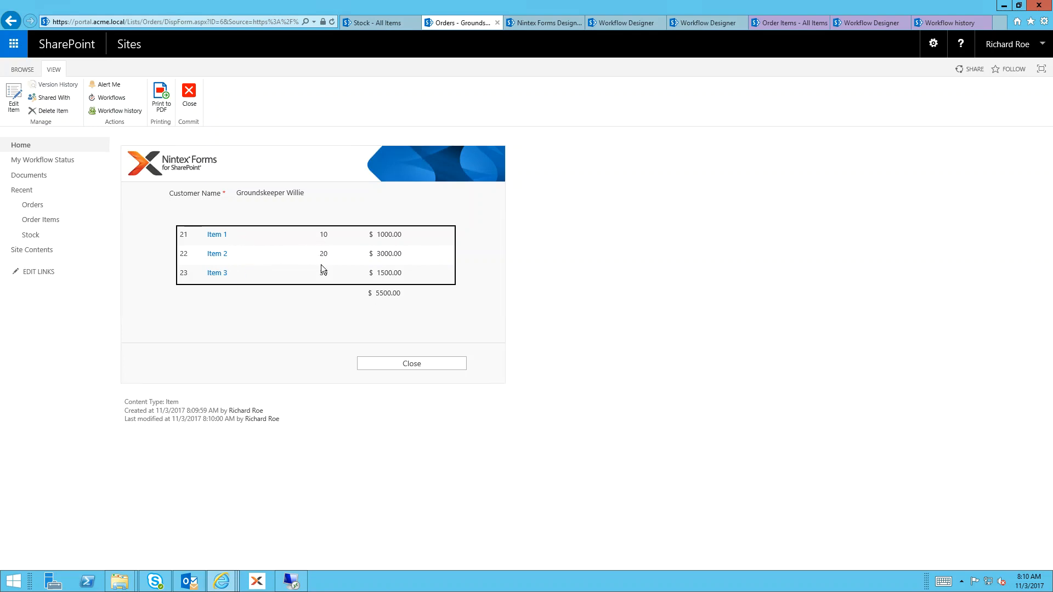
click(390, 363)
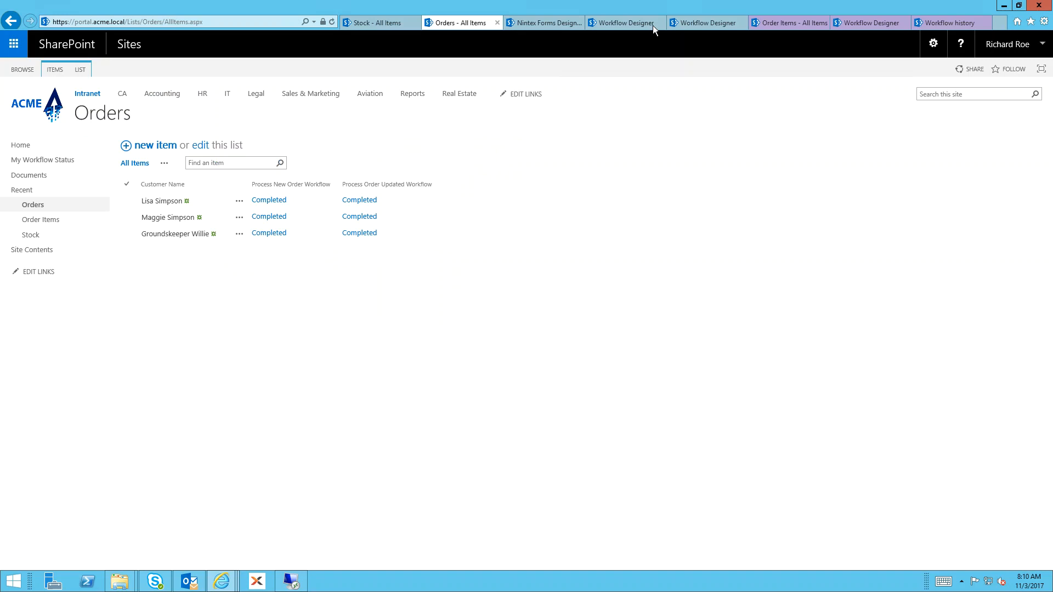
Refresh the Order Items list and examine the rows belonging to the new order
click(783, 22)
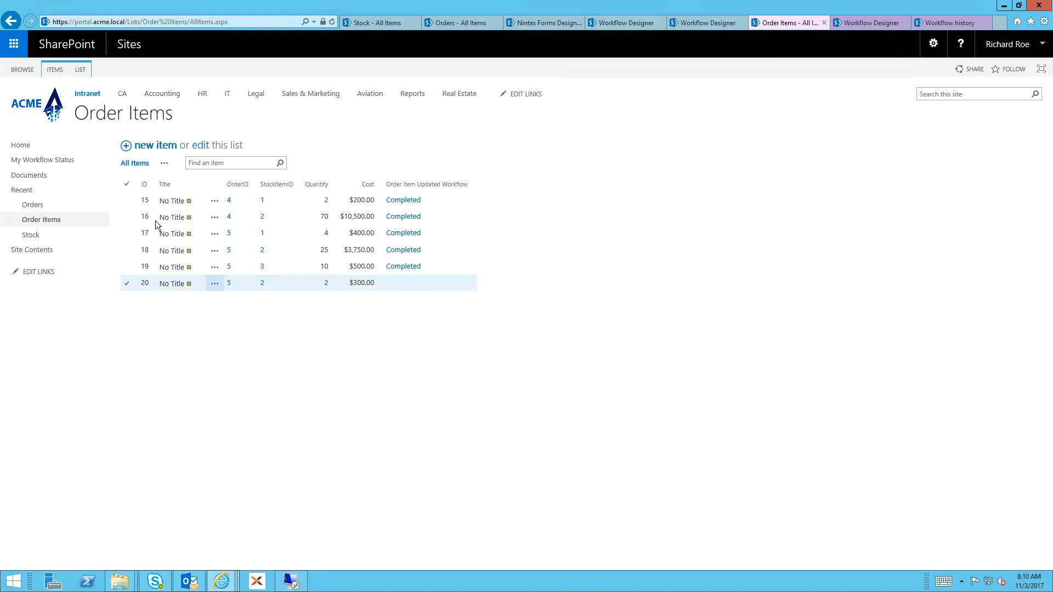
click(331, 20)
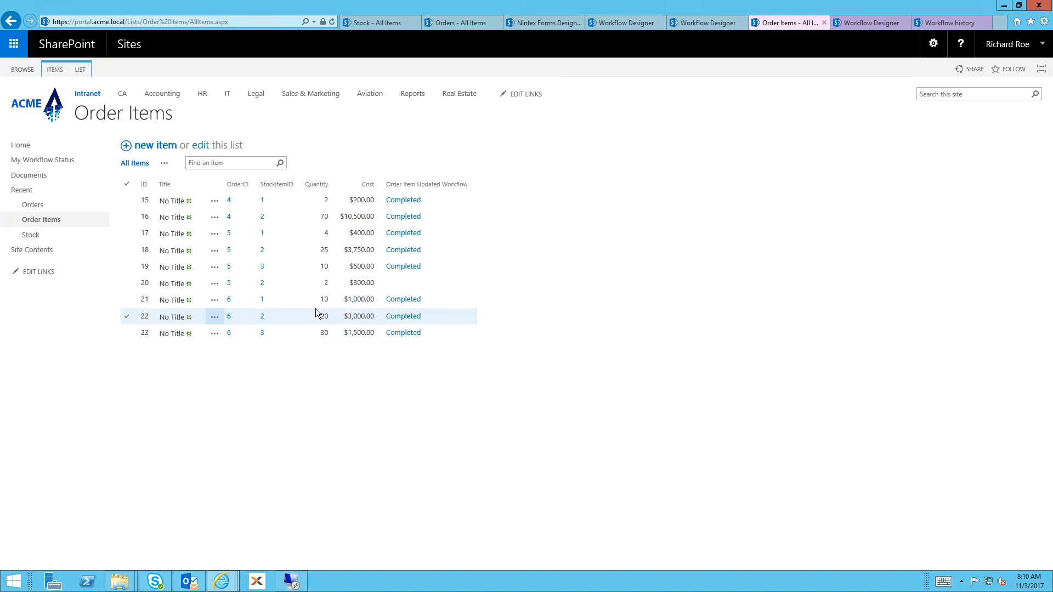
Inspect the newest order's item rows in its edit form from the Orders list, leaving without saving
click(459, 25)
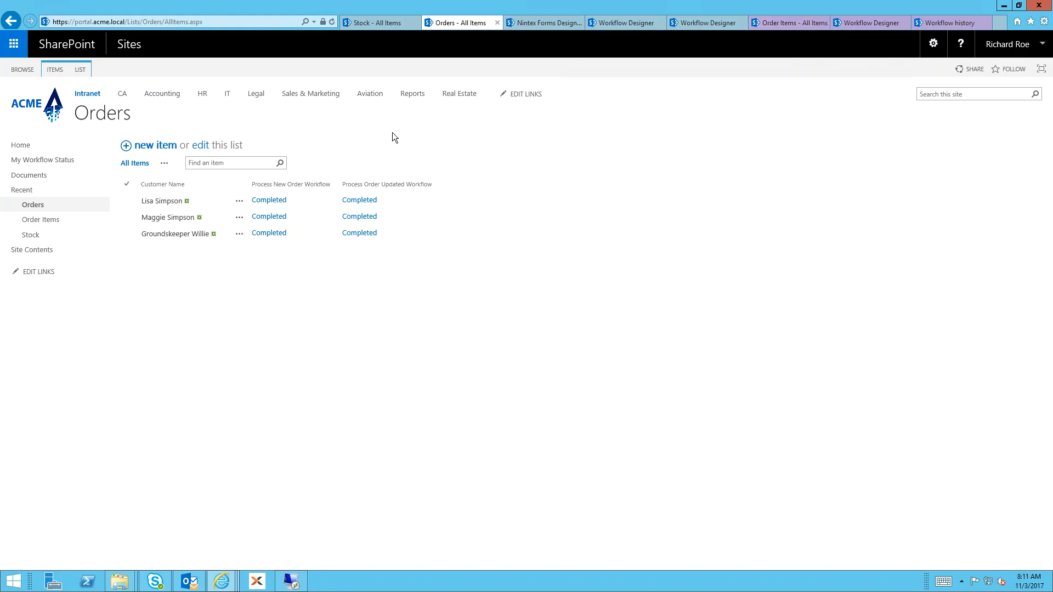
click(239, 237)
click(270, 244)
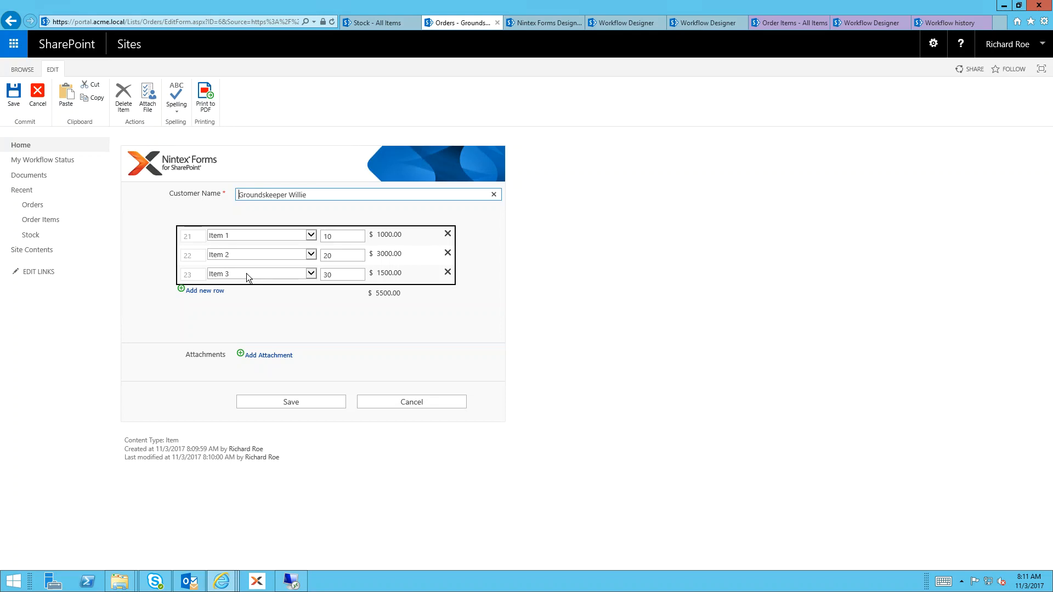
click(406, 403)
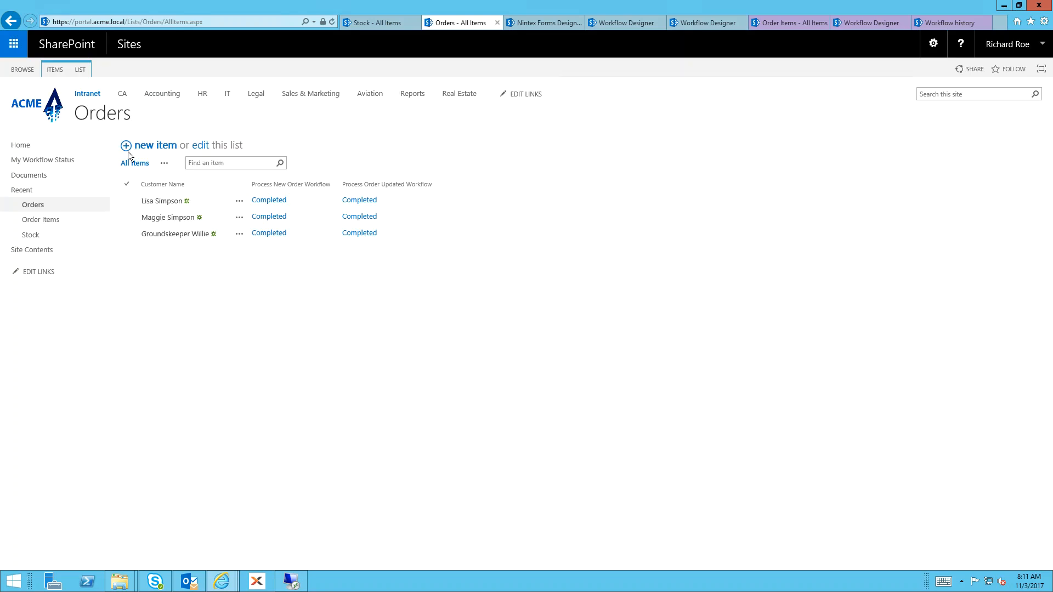
Create another order with three item rows and choose Item 1, Item 2 and Item 3 for them
click(157, 148)
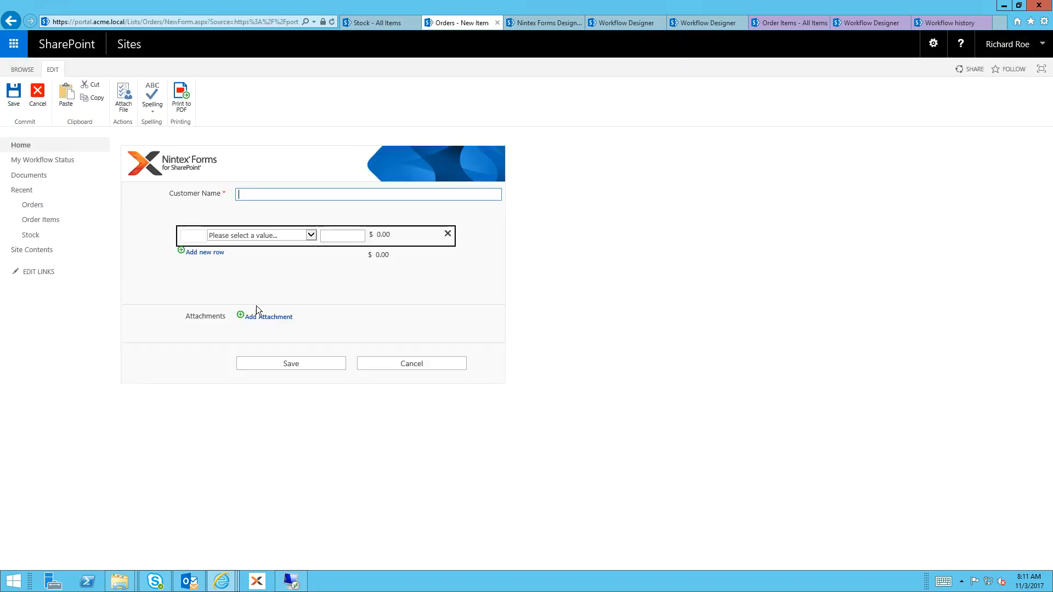
click(214, 252)
click(206, 273)
click(235, 235)
key(Down)
click(233, 245)
click(235, 254)
click(234, 268)
click(236, 273)
click(238, 296)
Set this order's quantities to 100 for Item 1, 200 for Item 2 and 300 for Item 3
click(327, 235)
text(100)
click(348, 255)
text(200)
click(350, 275)
text(300)
key(Tab)
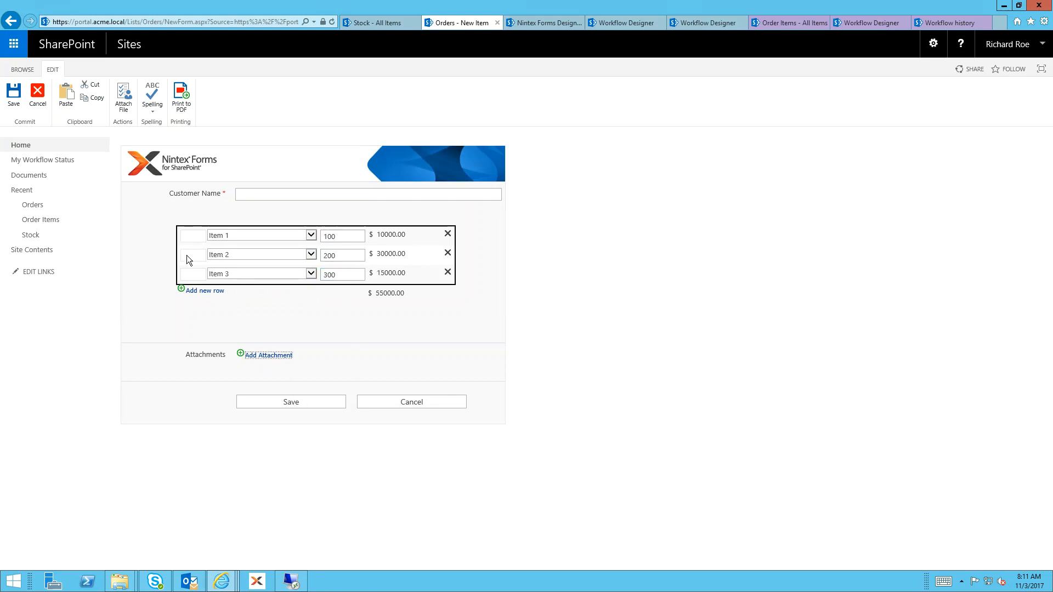
Fill in the second order's customer name, correct its spelling and save the order
click(188, 234)
click(253, 193)
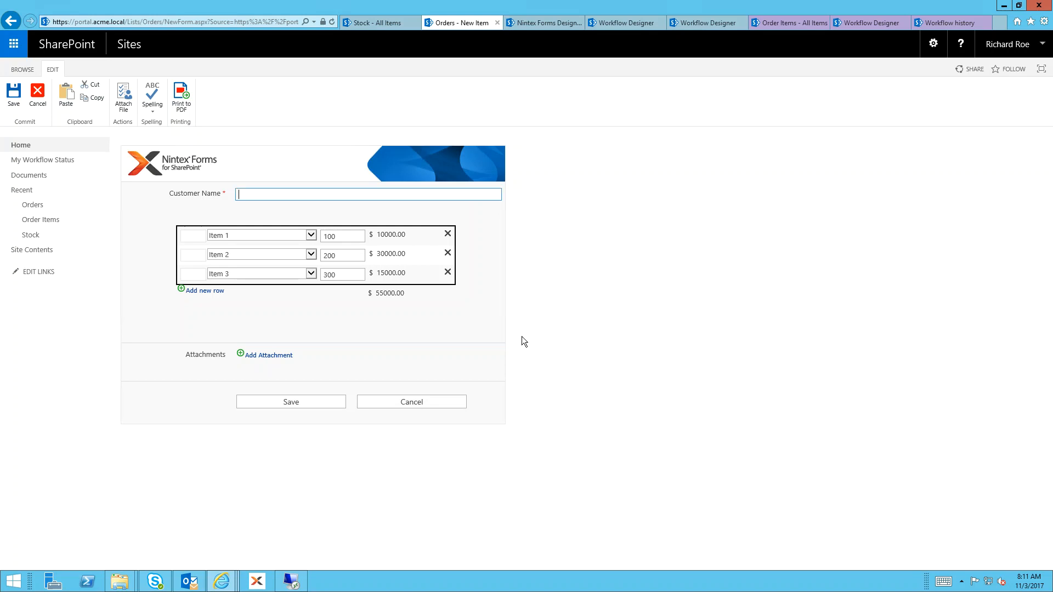
text(Principal Skinmner)
key(Left)
key(Left)
key(Left)
key(BackSpace)
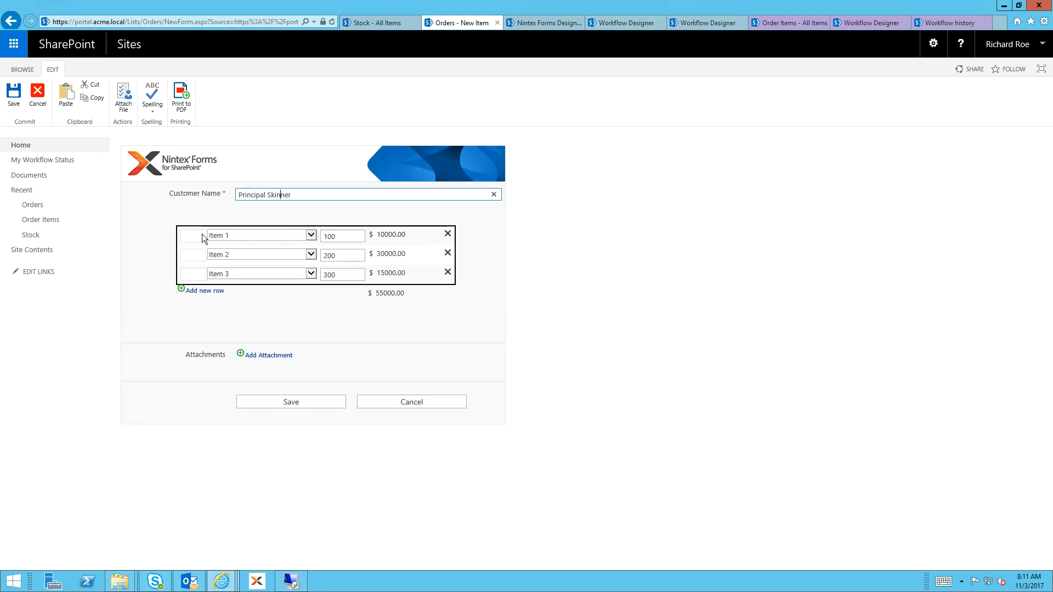
click(285, 400)
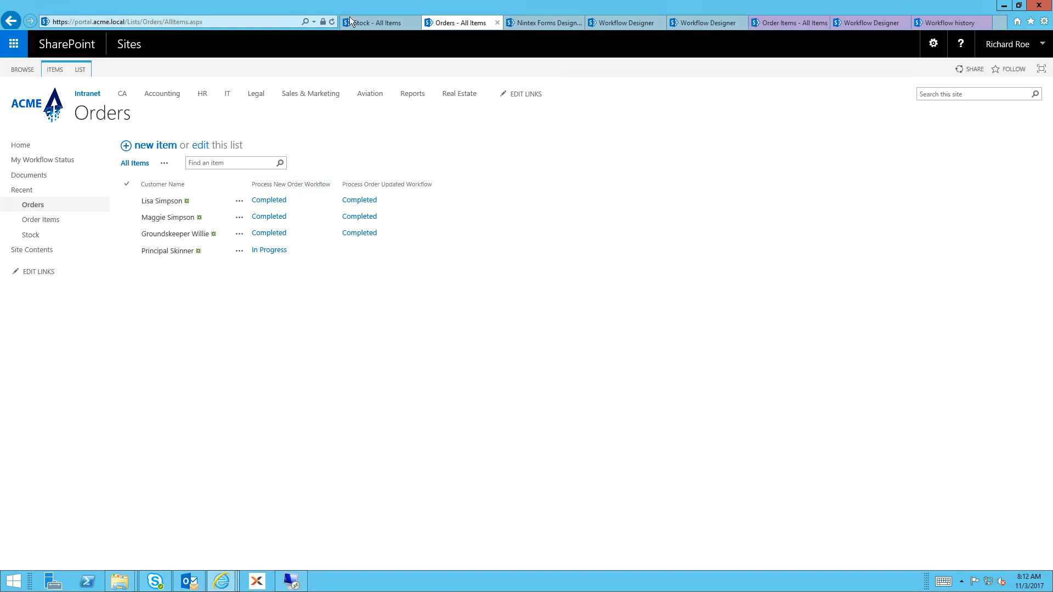
Refresh the Orders list to check the workflow status, and open the latest order for editing
click(331, 22)
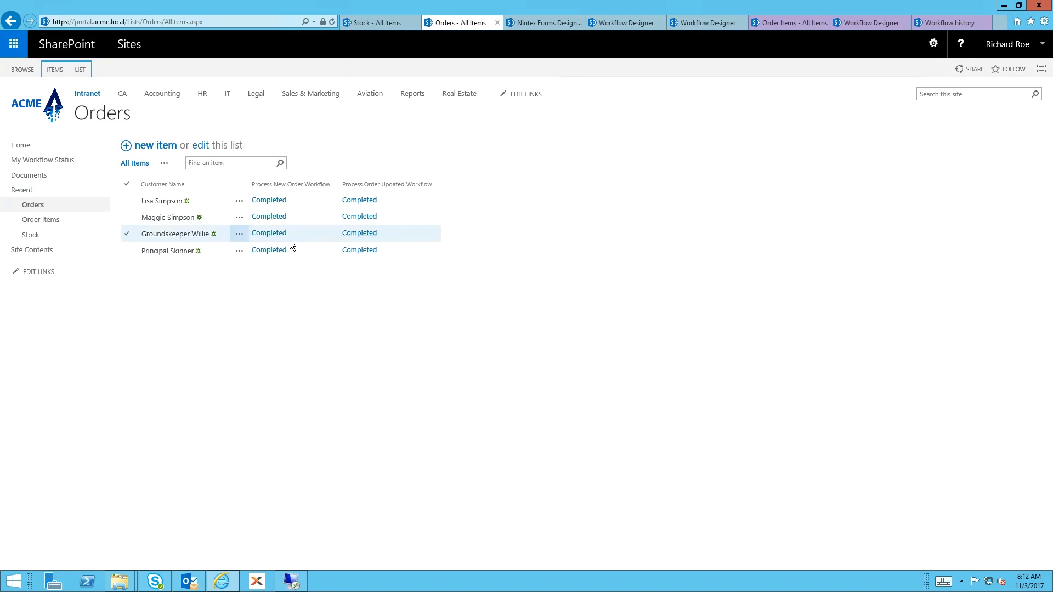
click(239, 251)
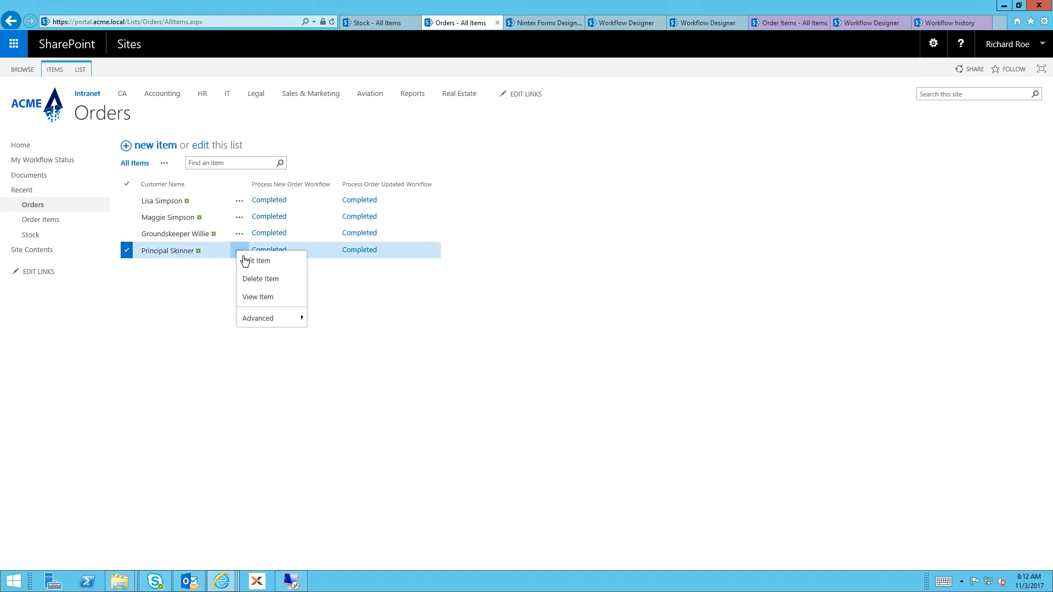
click(245, 258)
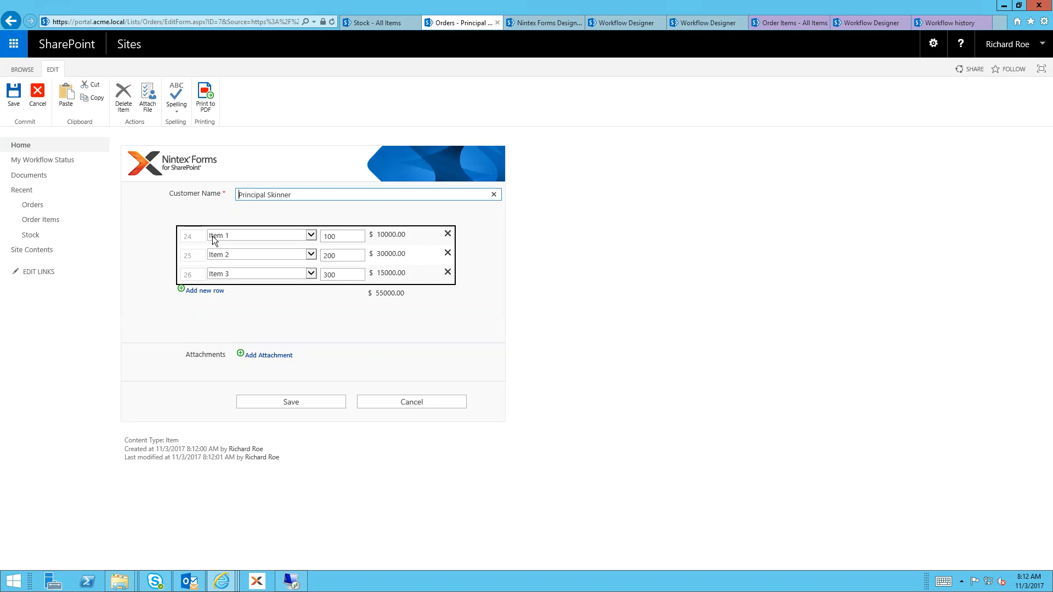
Refresh the Order Items list and compare its newest rows with the order being edited
click(788, 26)
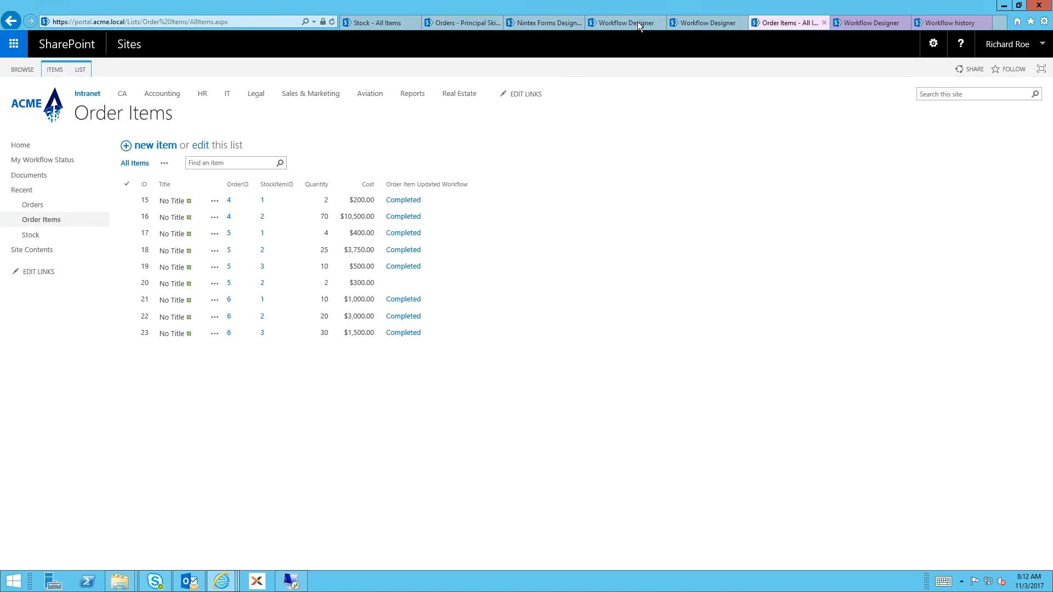
click(332, 22)
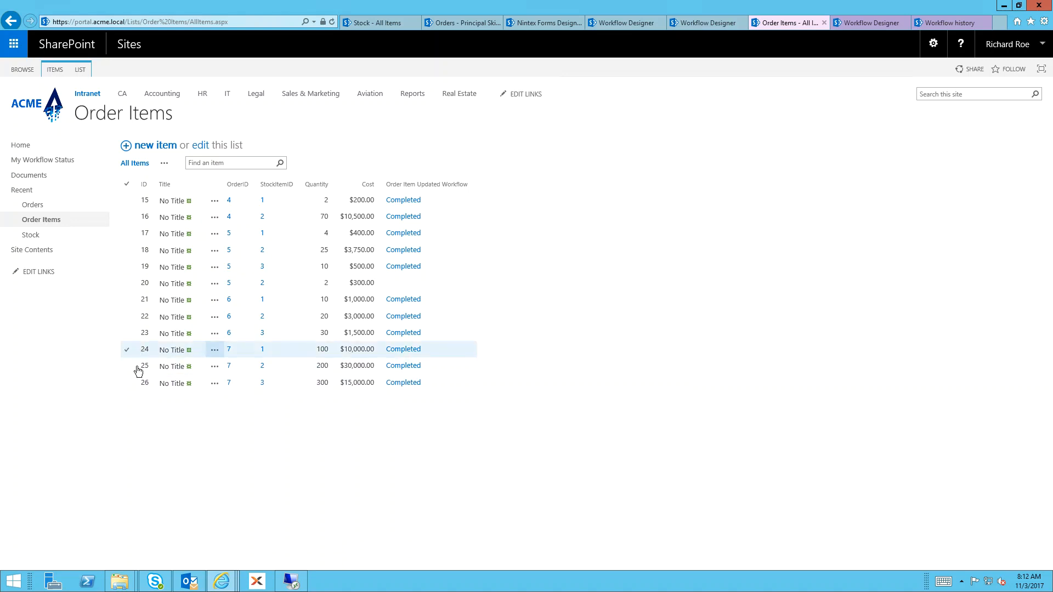
Change the quantity of Item 3 to 400 in the open order and save it
click(459, 25)
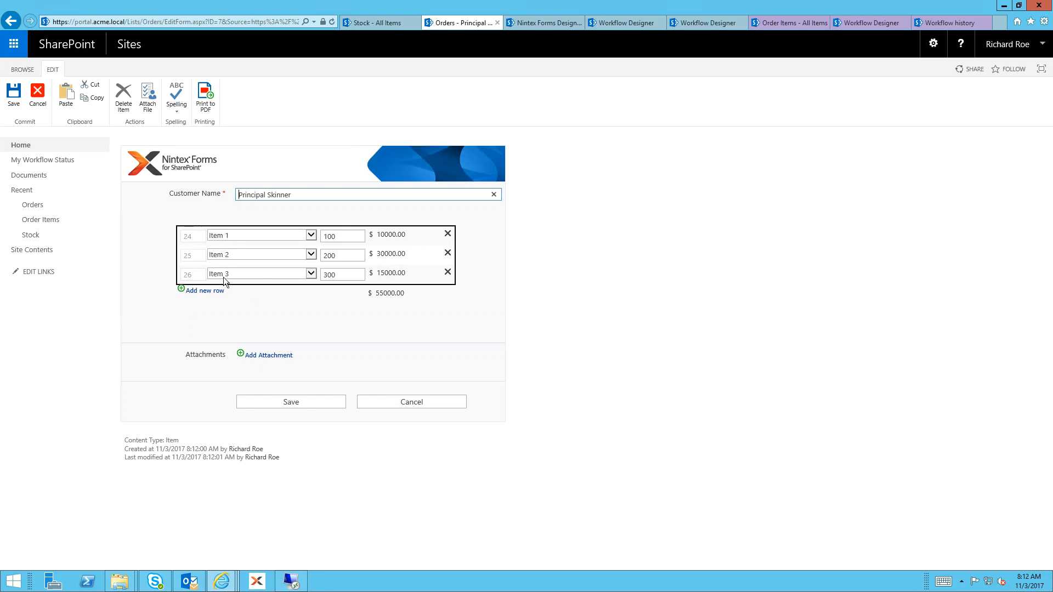
double_click(337, 275)
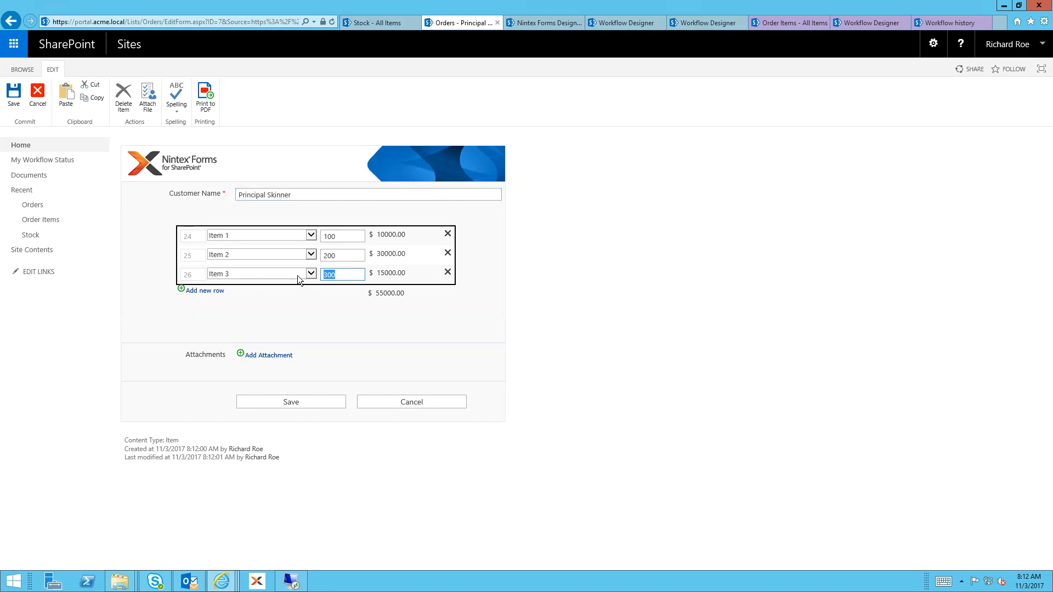
text(400)
key(Tab)
click(302, 406)
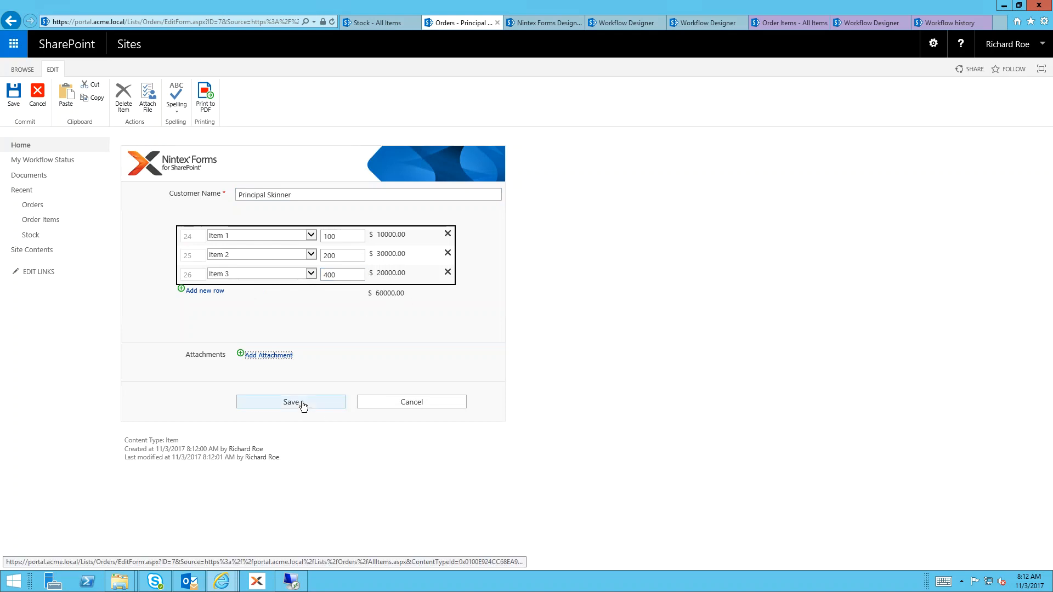
click(302, 403)
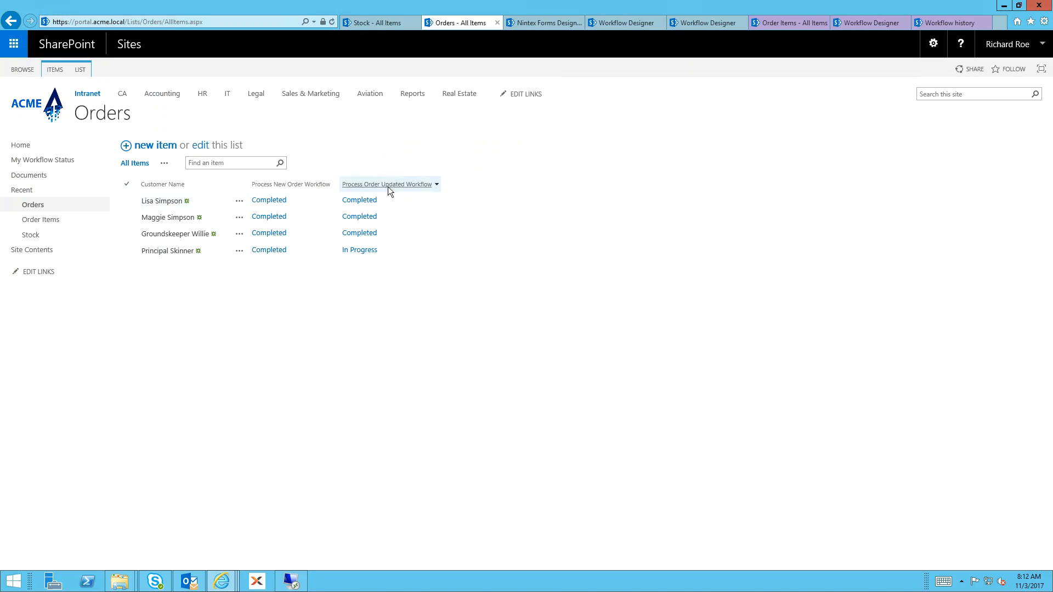
Refresh the Orders and Order Items lists to check the update workflow's status and the changed item row
click(332, 21)
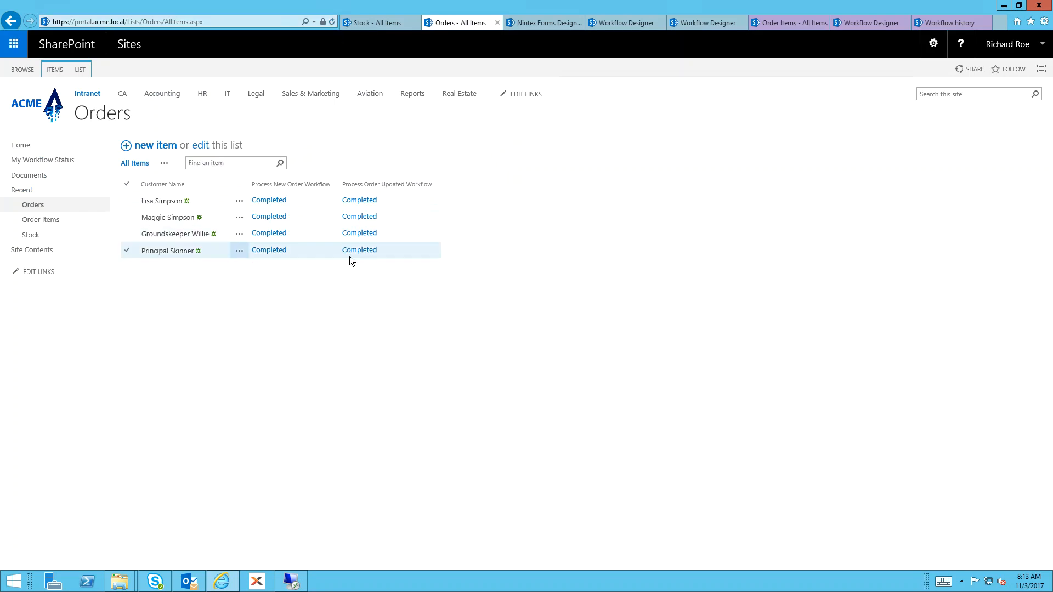
click(768, 25)
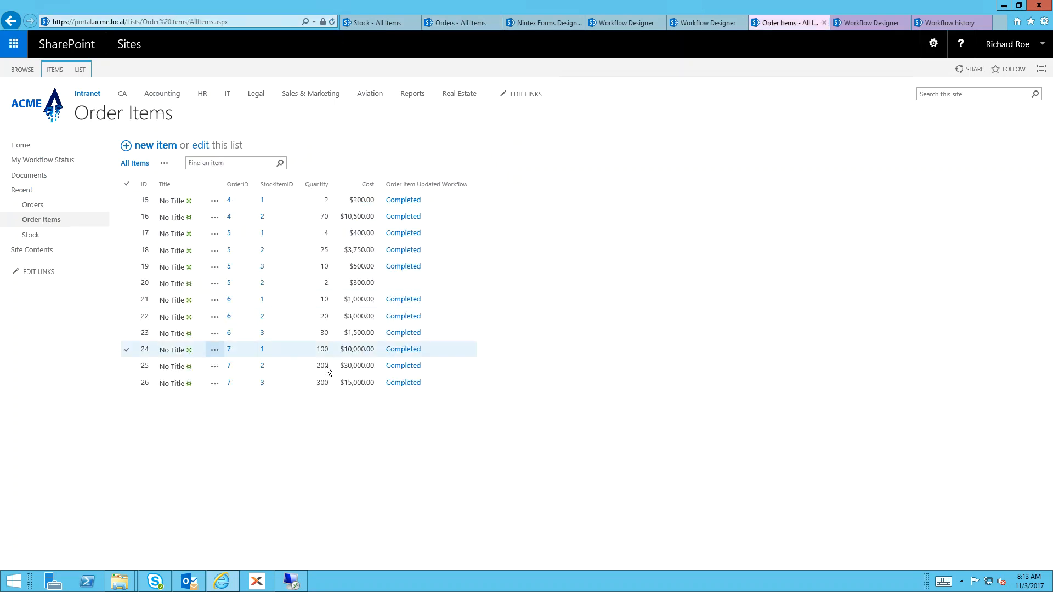
click(332, 21)
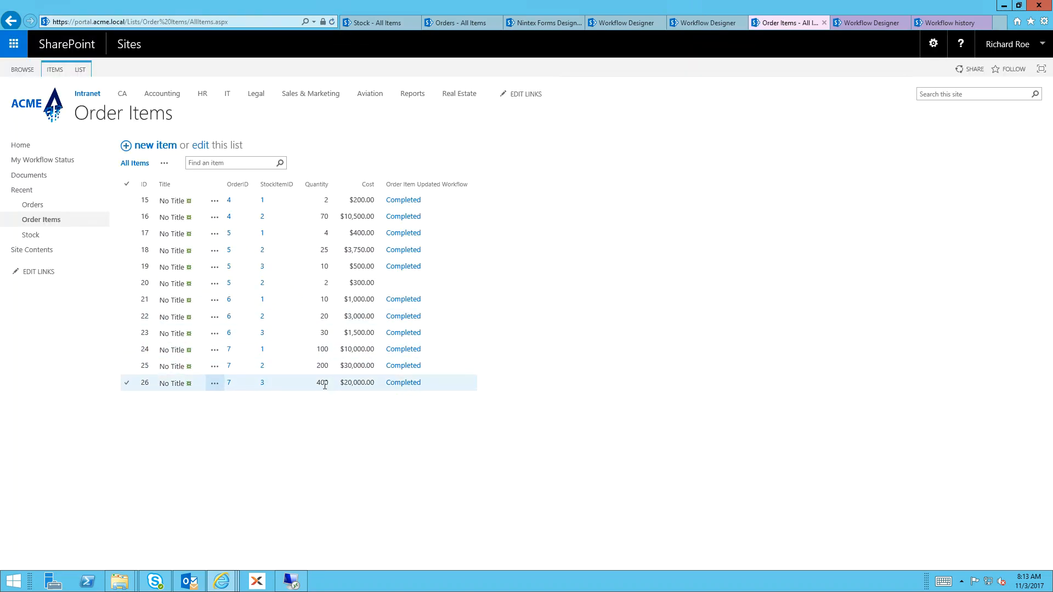
Reopen the latest order in the Orders list for editing
click(464, 21)
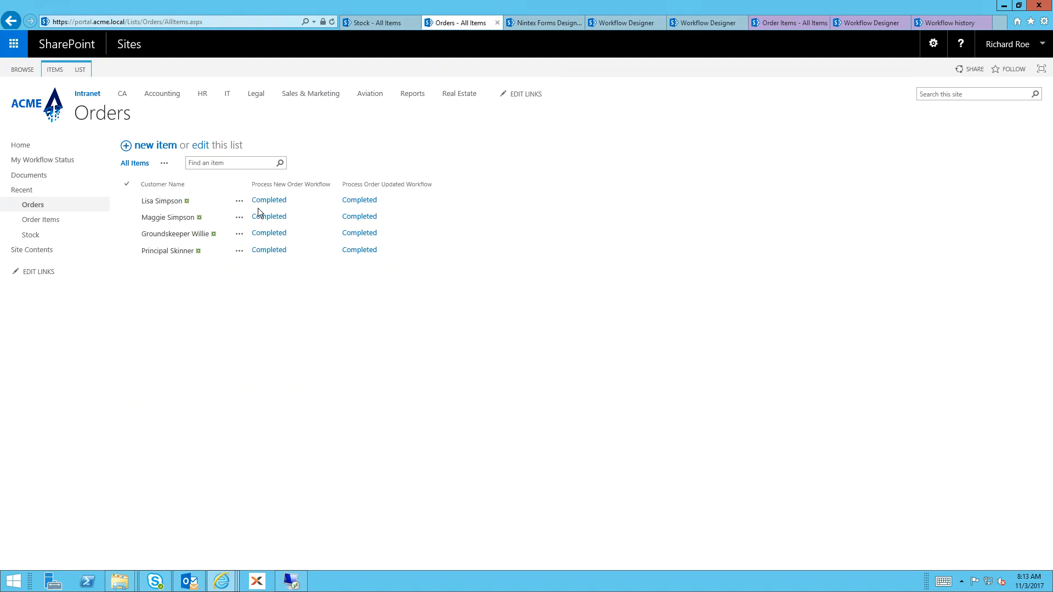
click(240, 252)
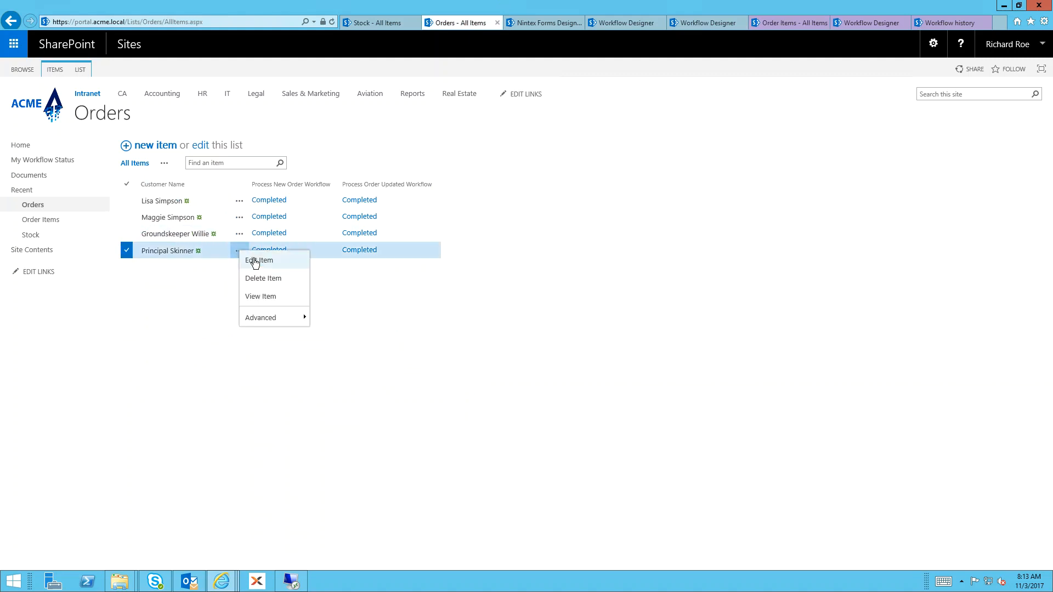
click(254, 262)
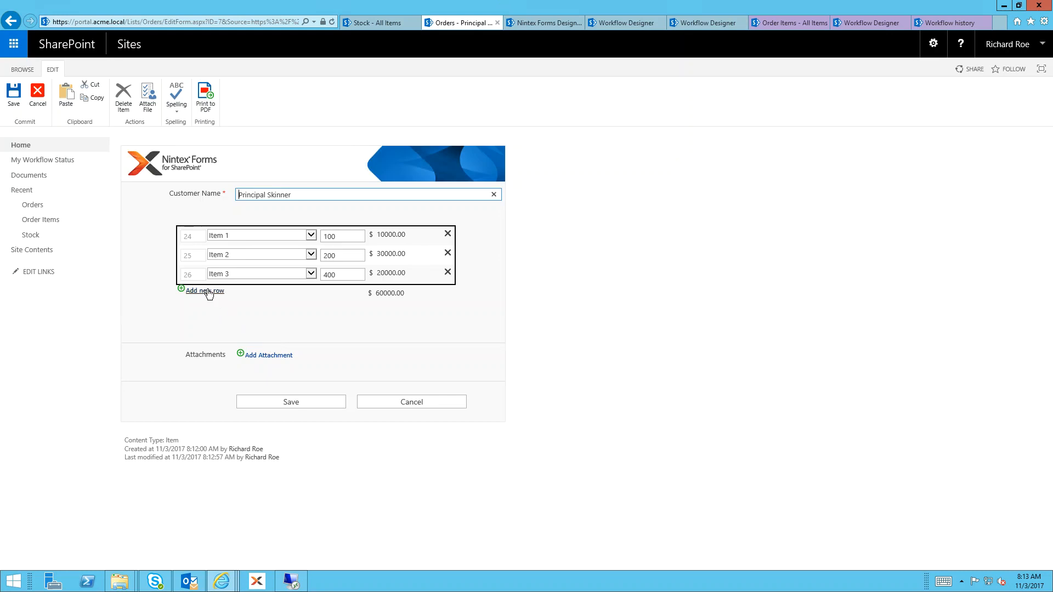
Add a new row for Item 2 with quantity 50 to the open order and save the order
click(209, 295)
click(229, 292)
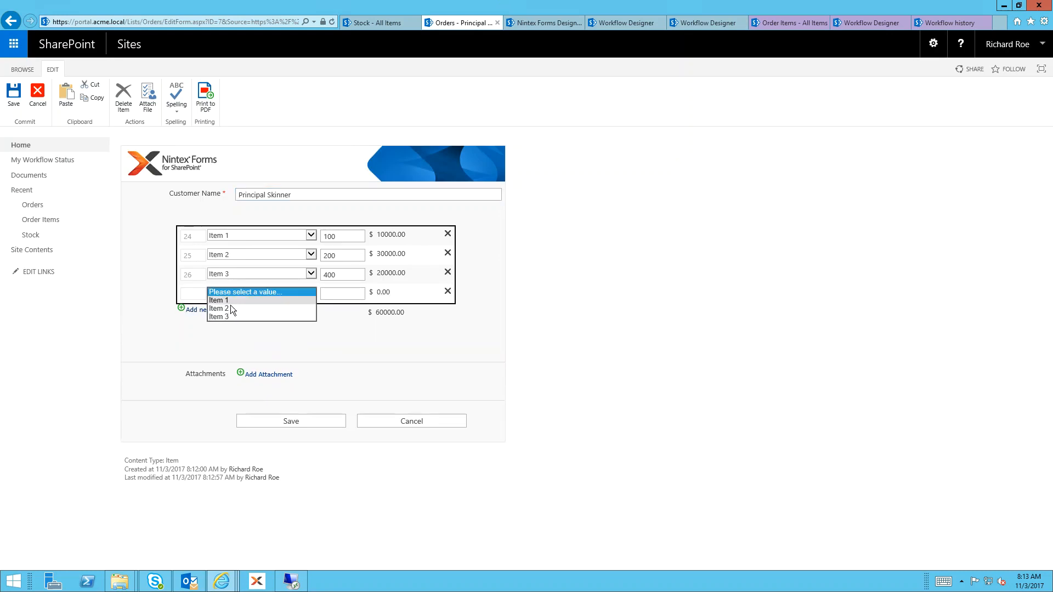
click(230, 309)
click(349, 297)
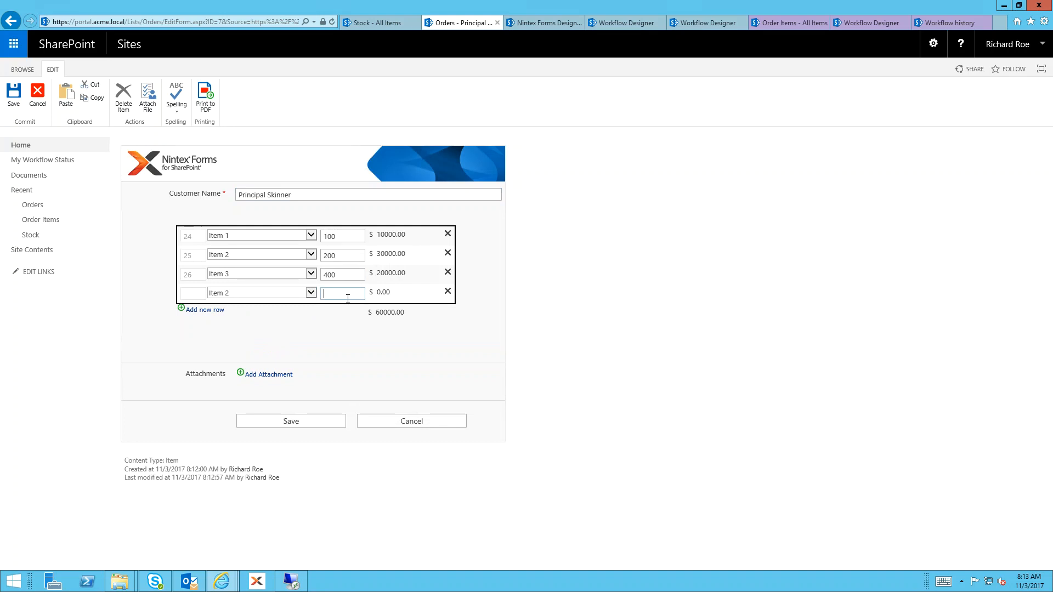
text(50)
key(Tab)
click(310, 425)
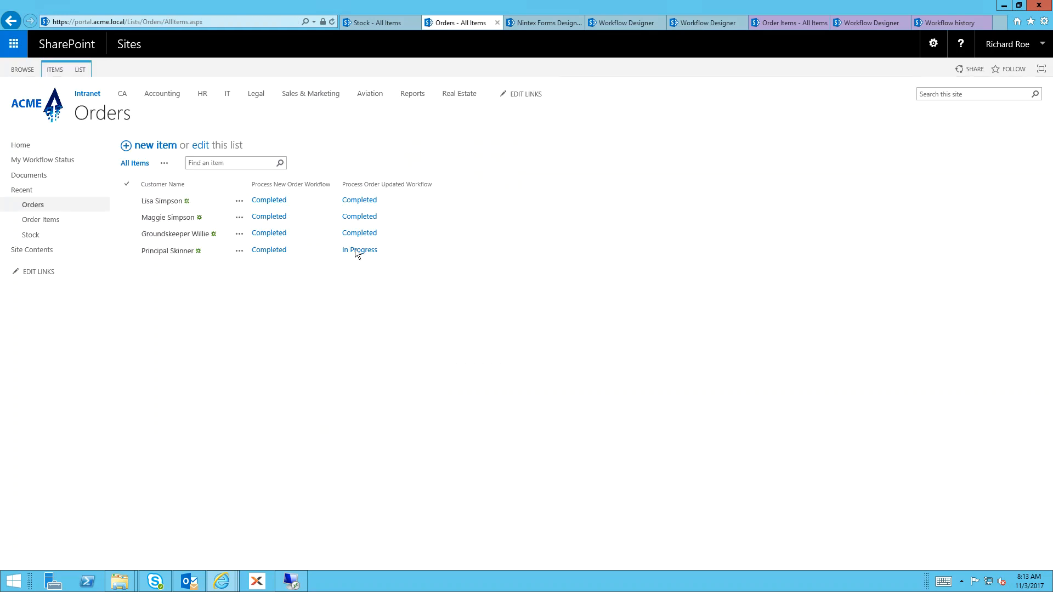
Refresh the Orders and Order Items lists to check the update workflow's status and the newly added item row
click(332, 22)
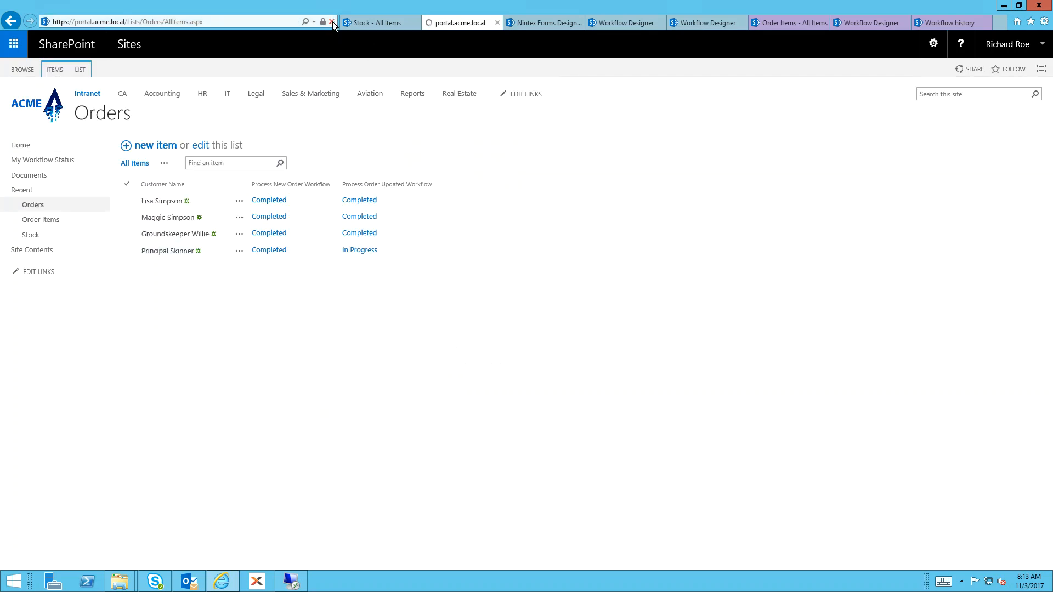
click(801, 22)
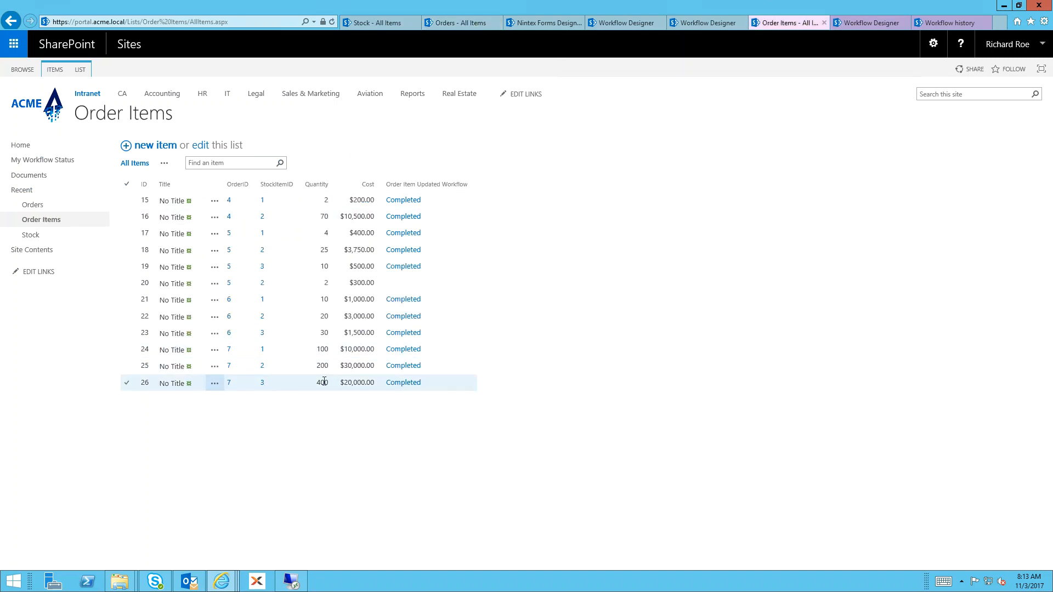
click(332, 21)
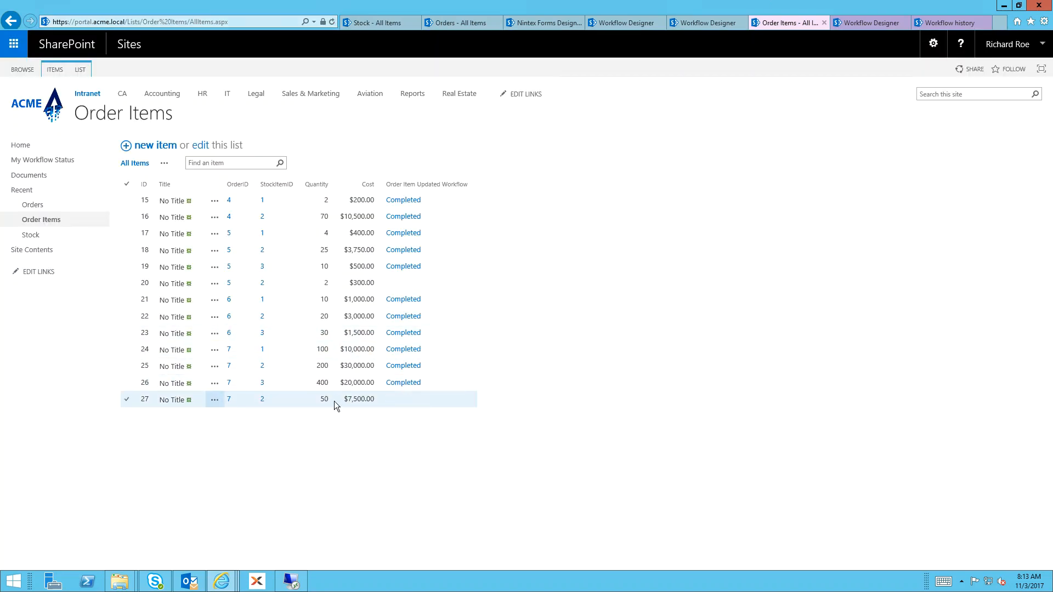
click(314, 400)
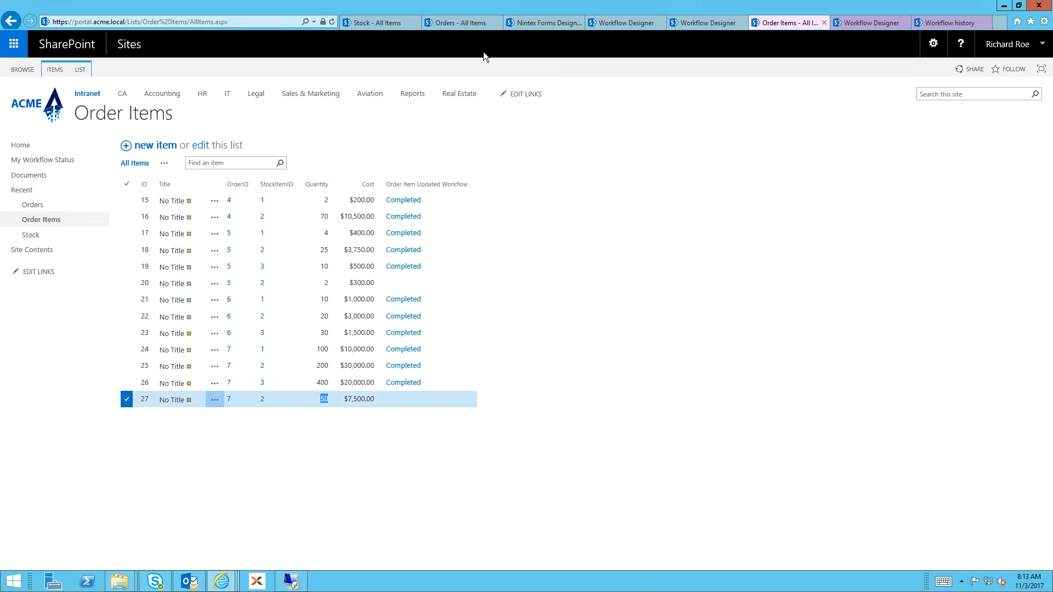
click(466, 26)
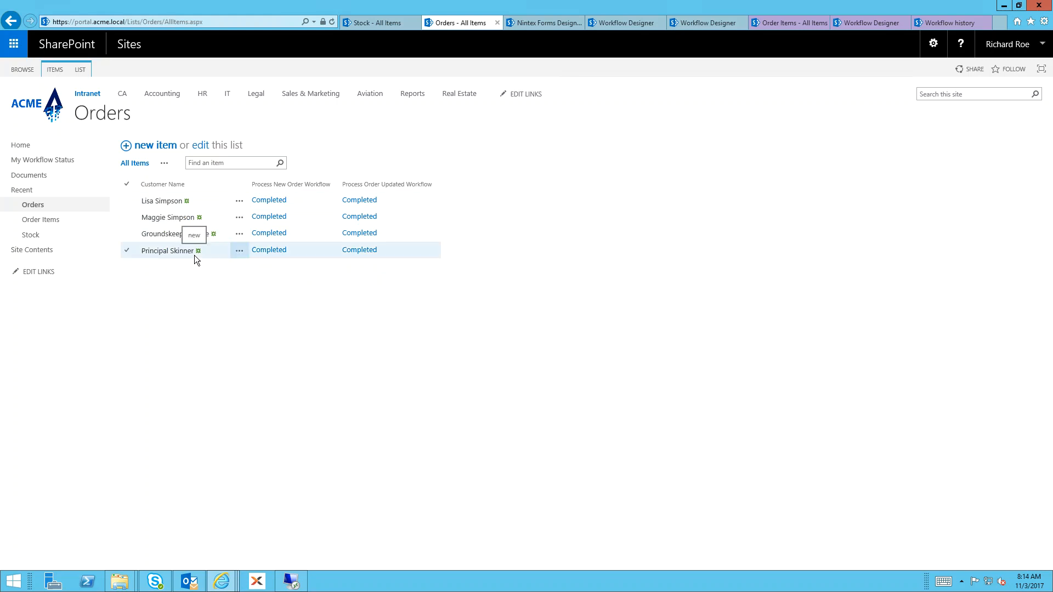
click(800, 21)
click(284, 458)
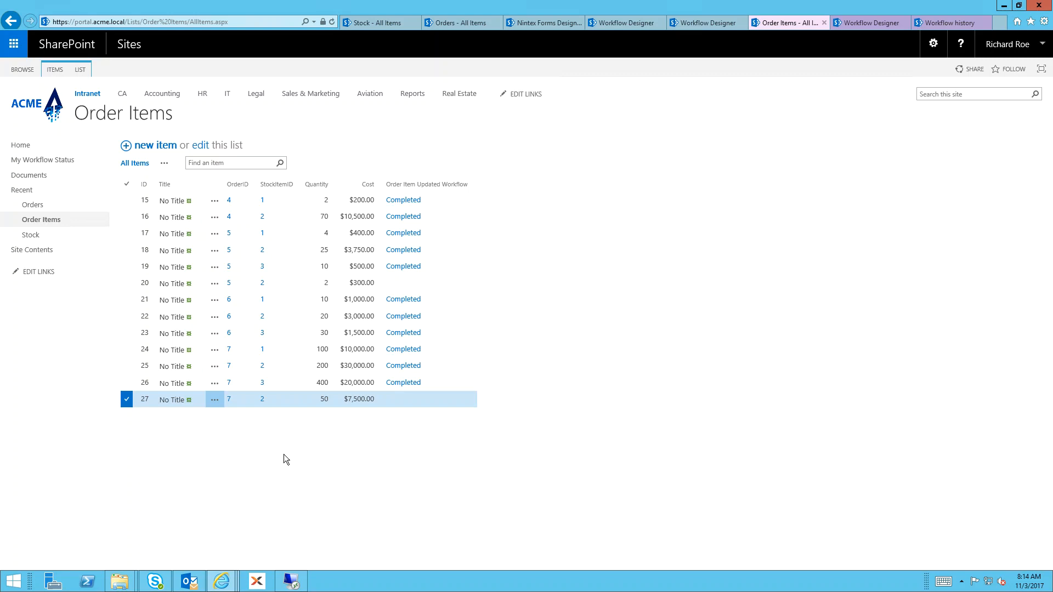
Edit the newest row in the Order Items list, set its quantity to 25 and save it
click(214, 400)
click(231, 413)
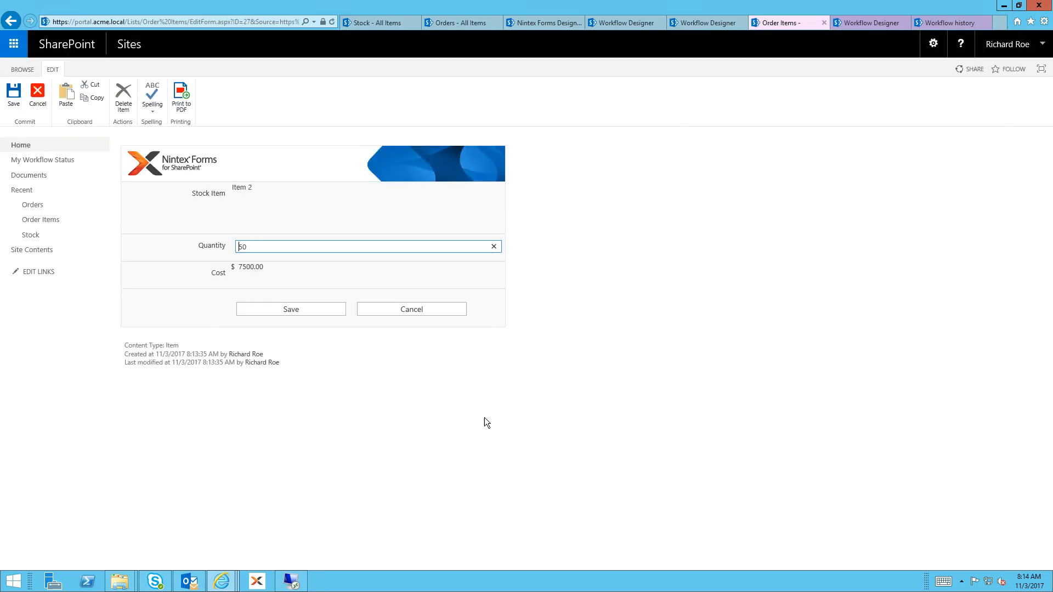
key(ctrl+a)
text(25)
key(Tab)
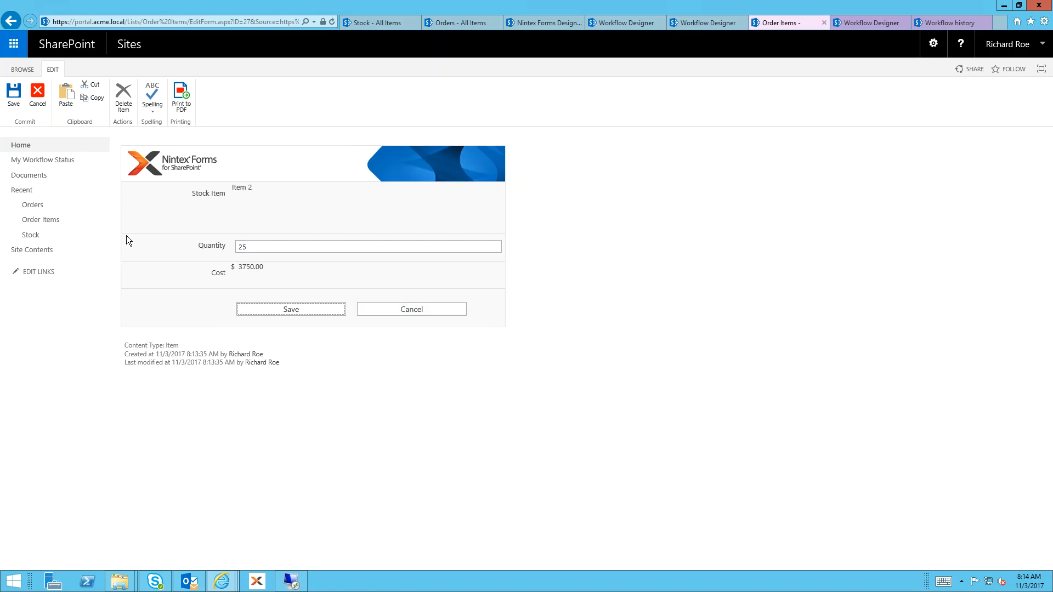
click(284, 310)
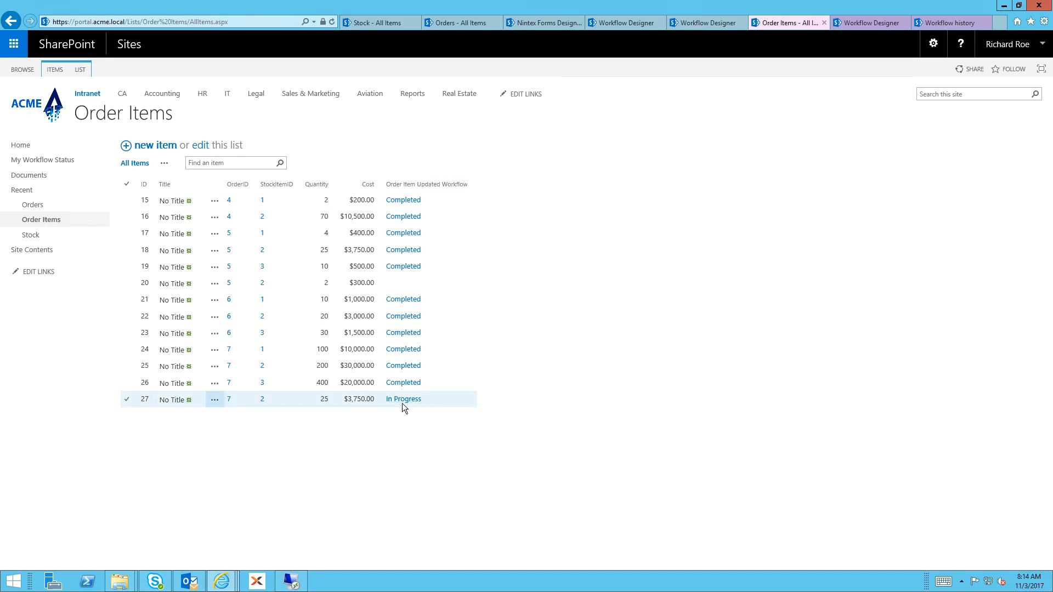
Check the item update workflow's status, and reopen the latest order to compare the quantity in its last row
click(334, 24)
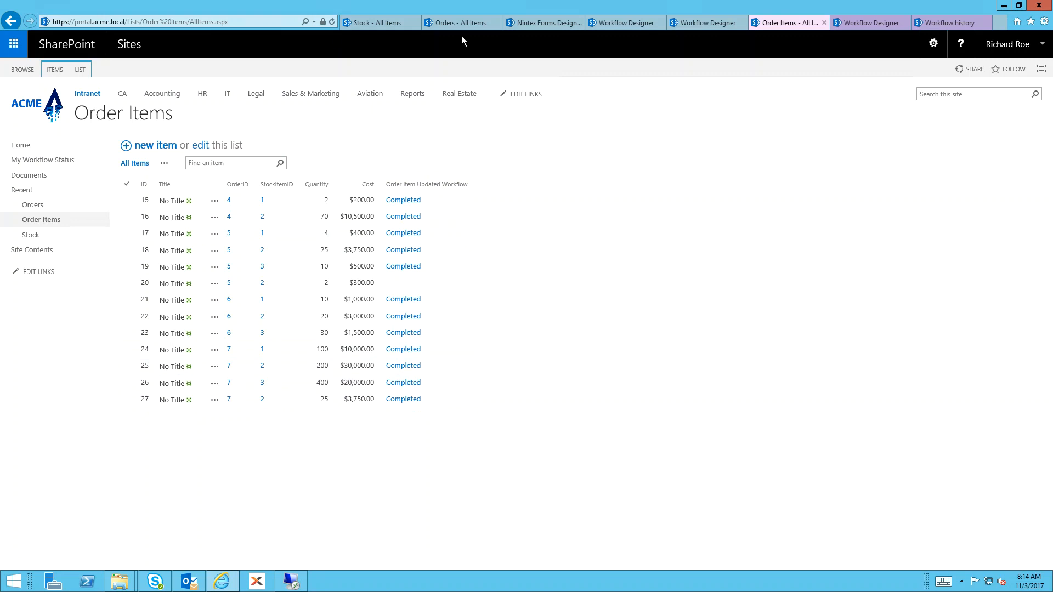
click(436, 21)
click(241, 251)
click(253, 260)
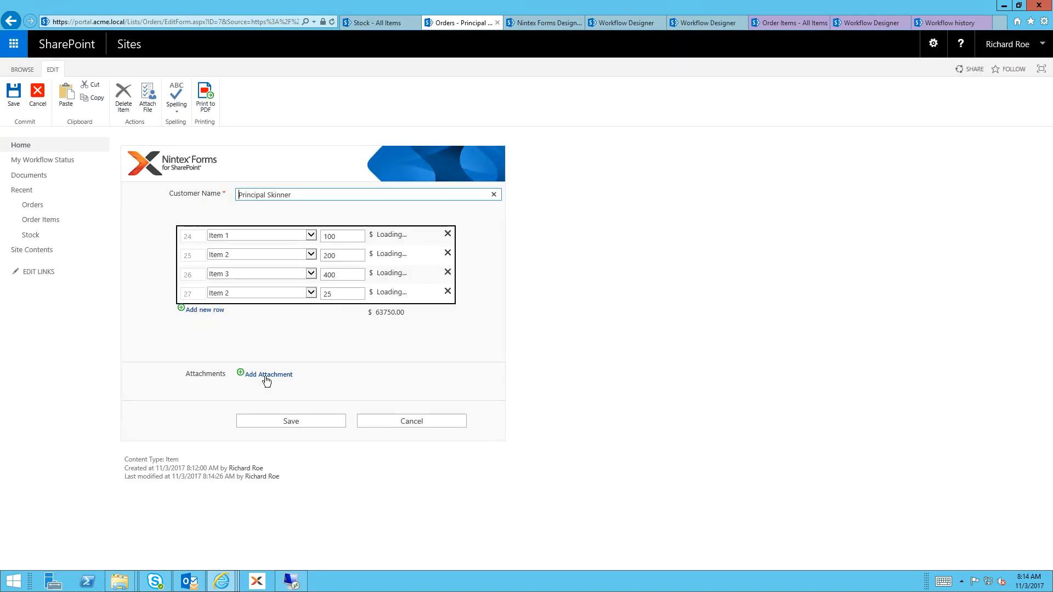
double_click(337, 292)
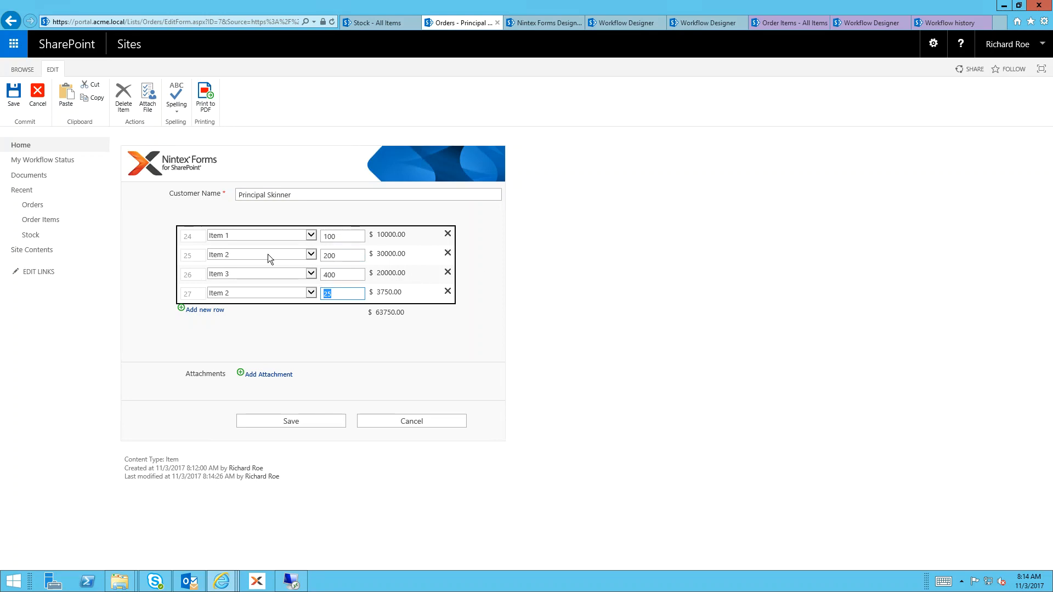
Inspect the newest order item's edit form, and close both that form and the open order without saving
click(781, 25)
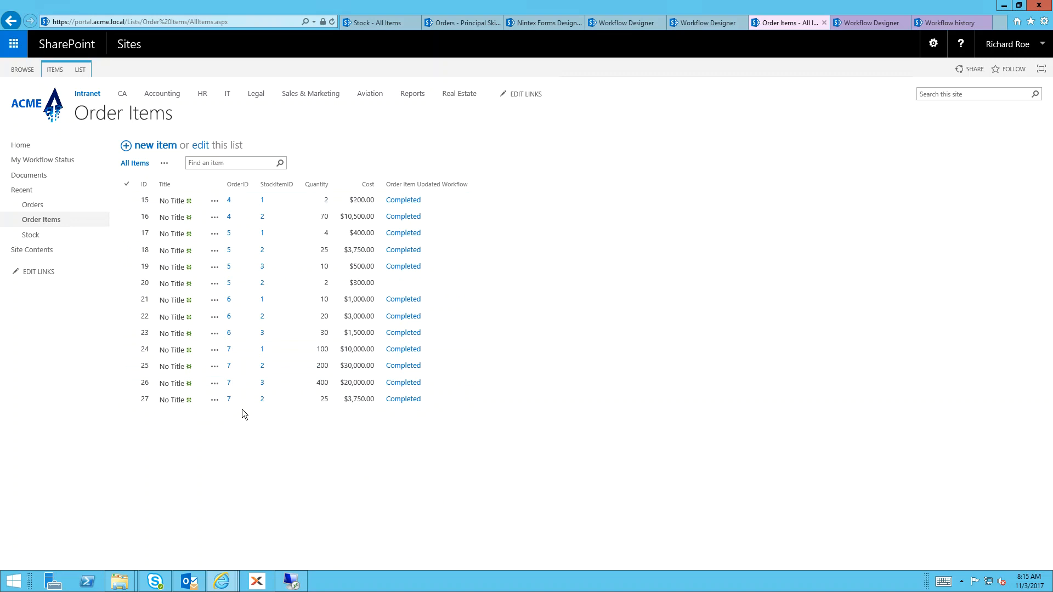
click(214, 400)
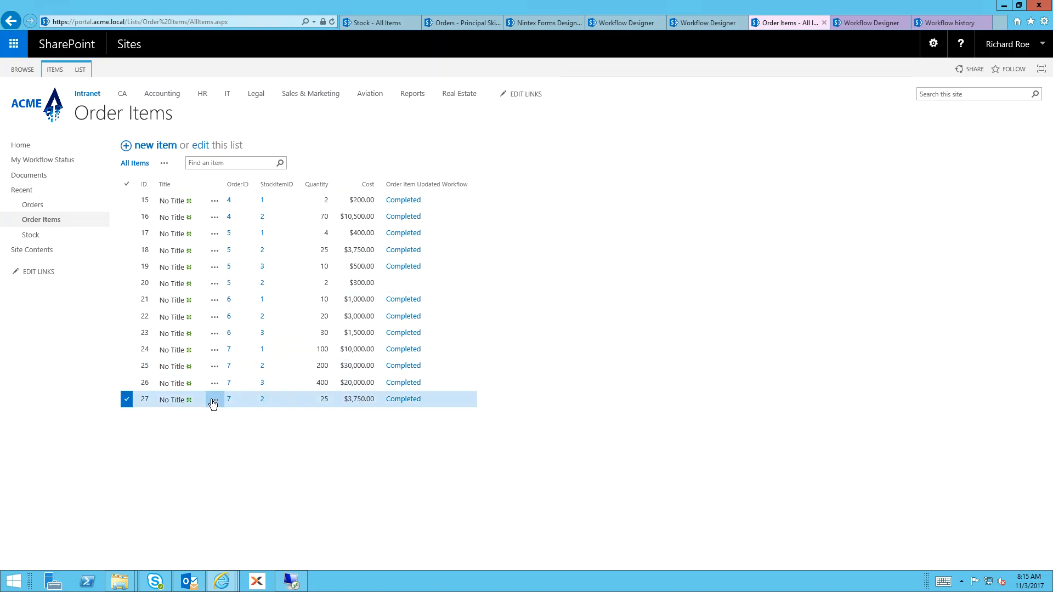
click(226, 410)
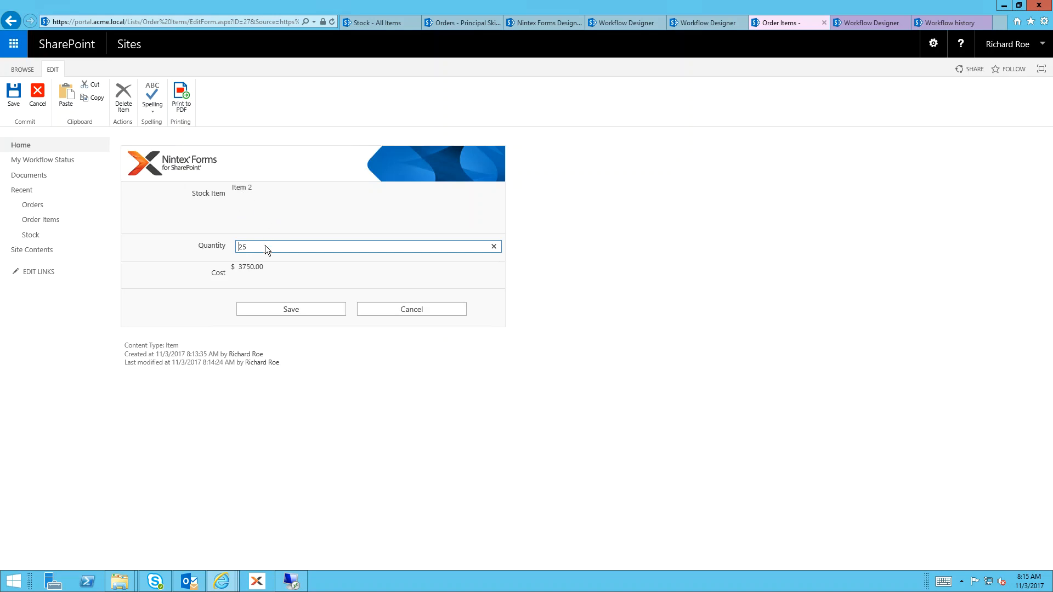
click(242, 247)
click(404, 310)
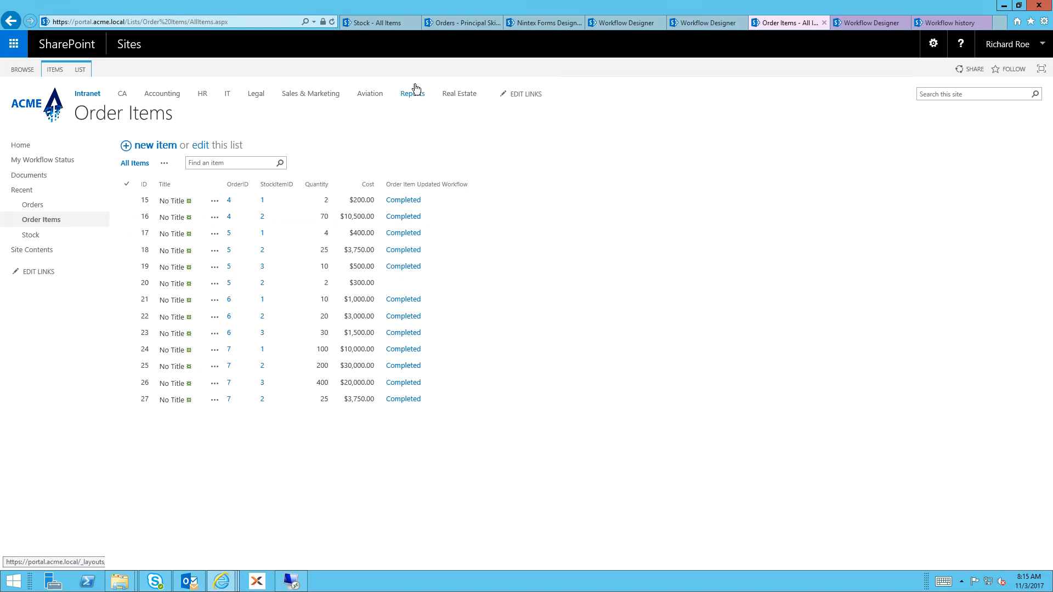
click(455, 24)
click(436, 420)
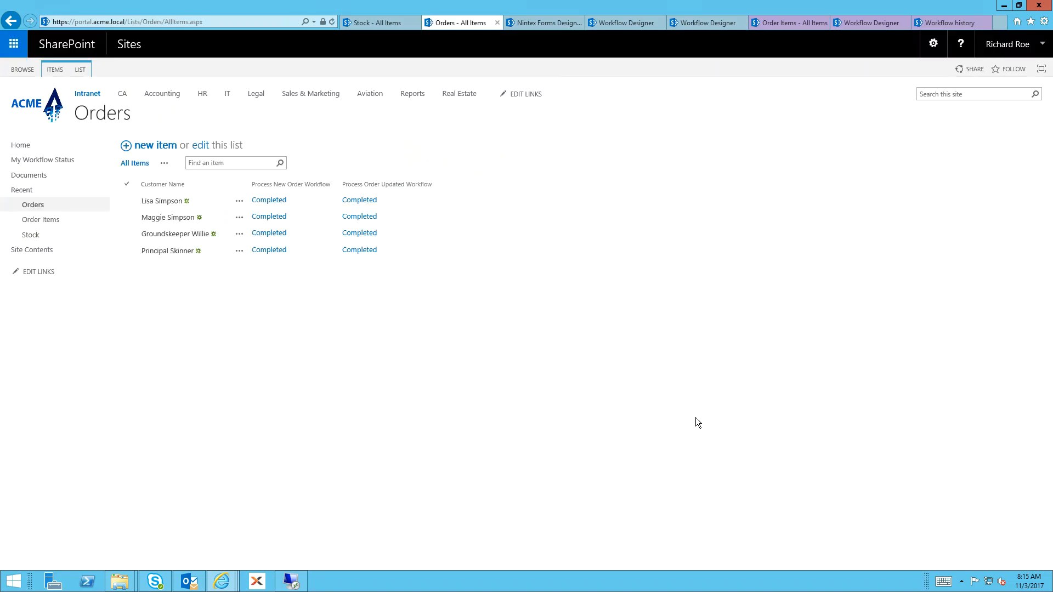
In the Nintex form design, examine the condition of the "Disable this control" rule on the OrderItemID text box
click(540, 22)
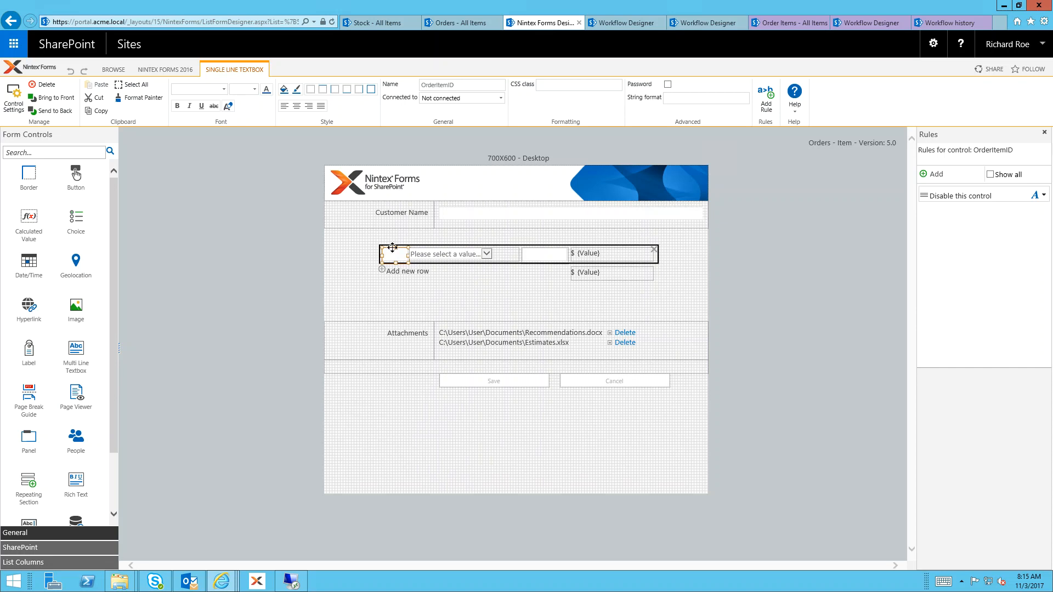
mouse_move(395, 259)
click(960, 197)
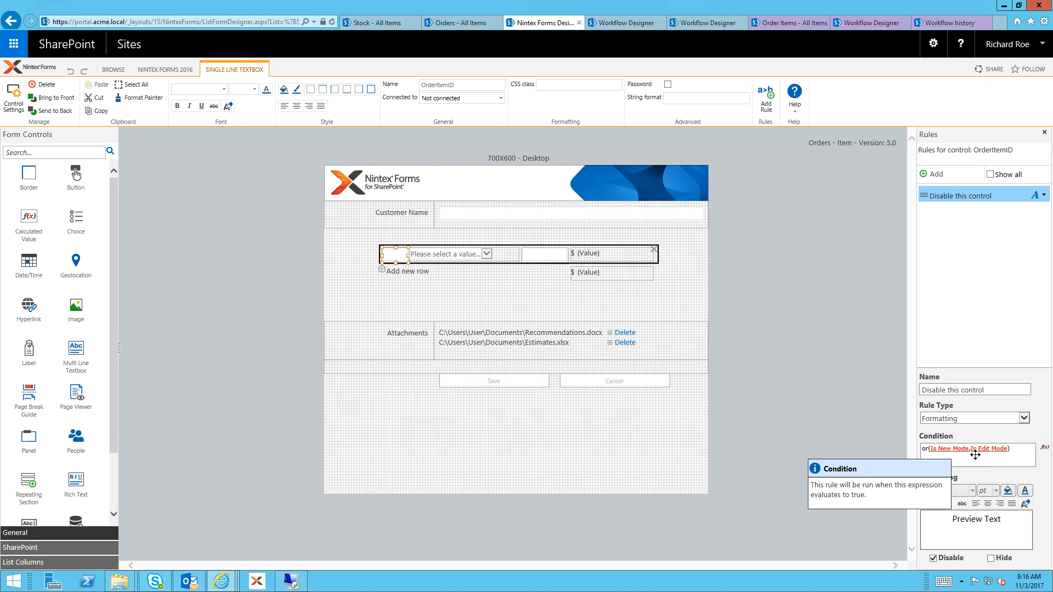
double_click(926, 448)
click(943, 462)
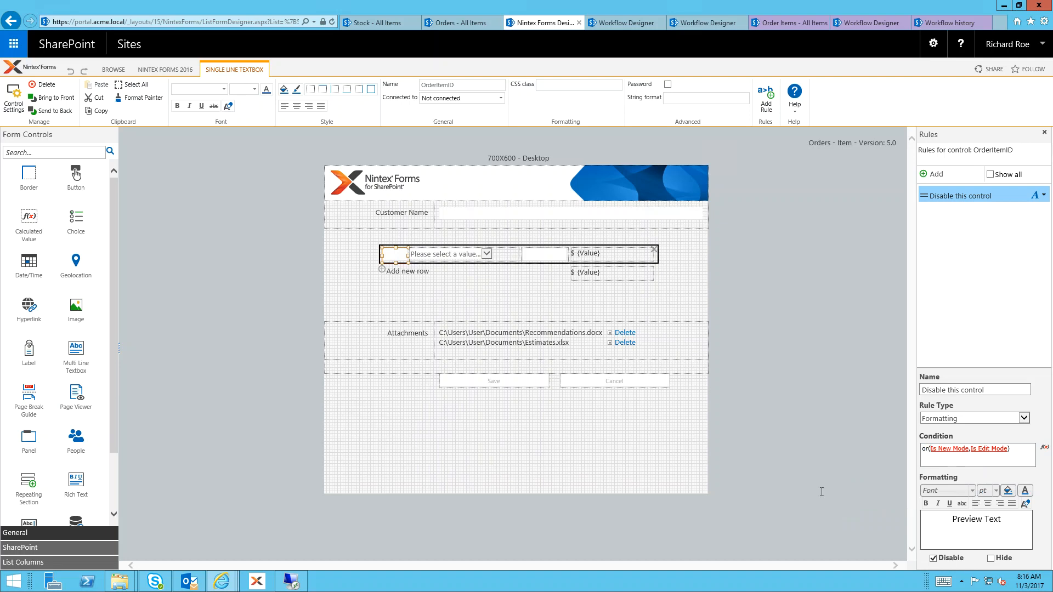
Examine the StockID lookup with its source Stock list, the ItemCost calculated value and the enclosing repeating section in the order form
mouse_move(389, 258)
click(458, 252)
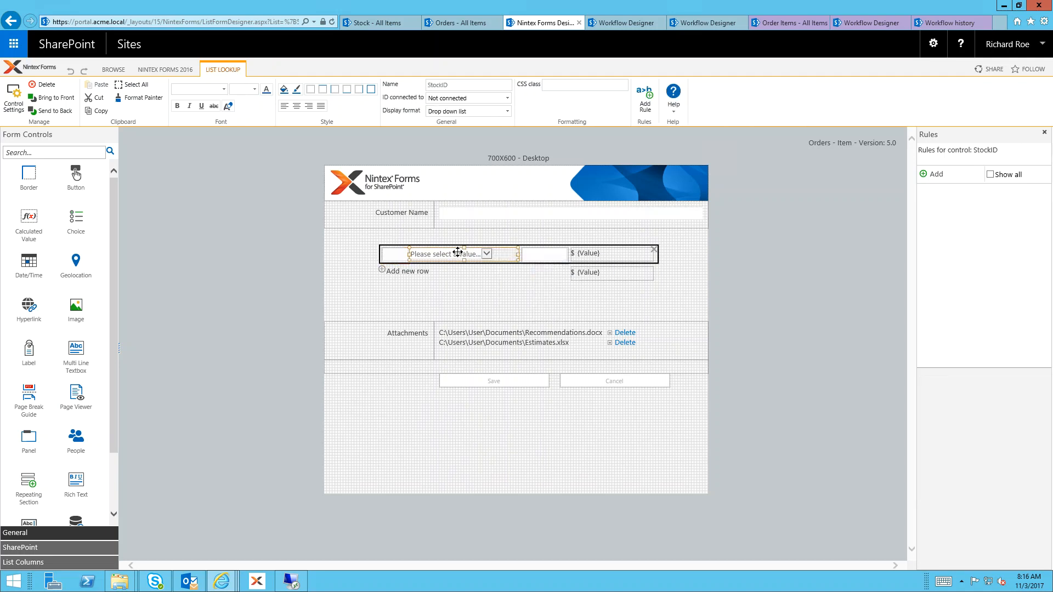
click(374, 24)
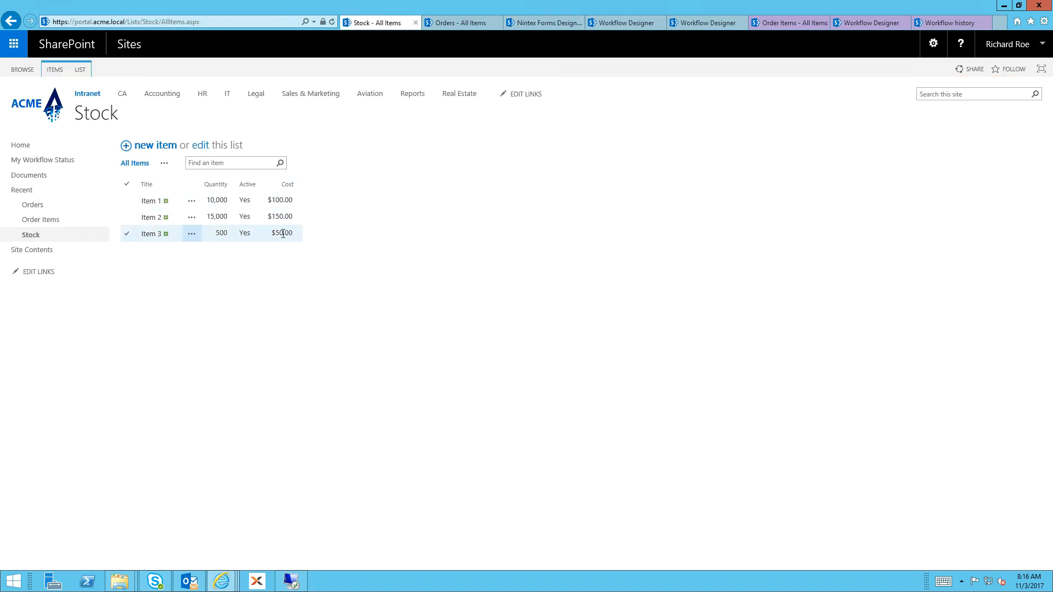
click(537, 22)
click(601, 254)
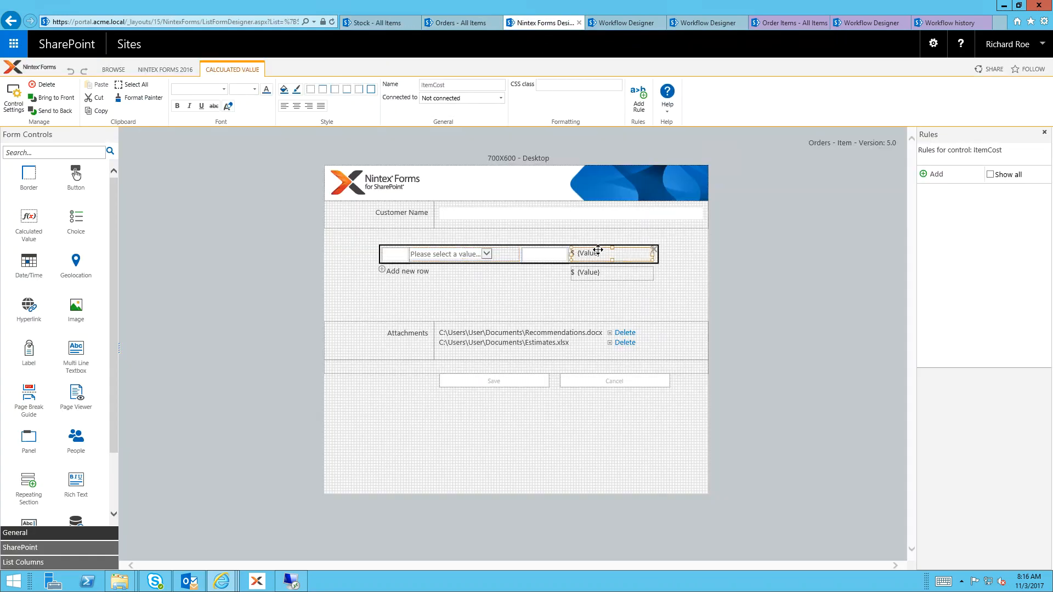
mouse_move(440, 256)
mouse_move(613, 255)
click(658, 262)
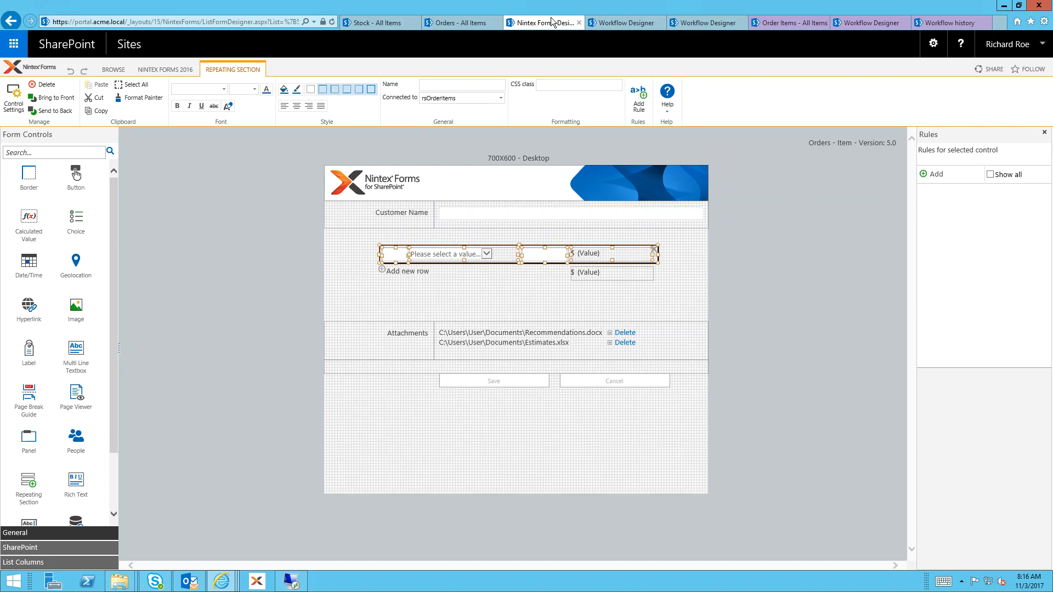
Close the Update XML configuration and review the Process New Order Workflow from its start through the Query XML, For each and Run if actions
click(610, 26)
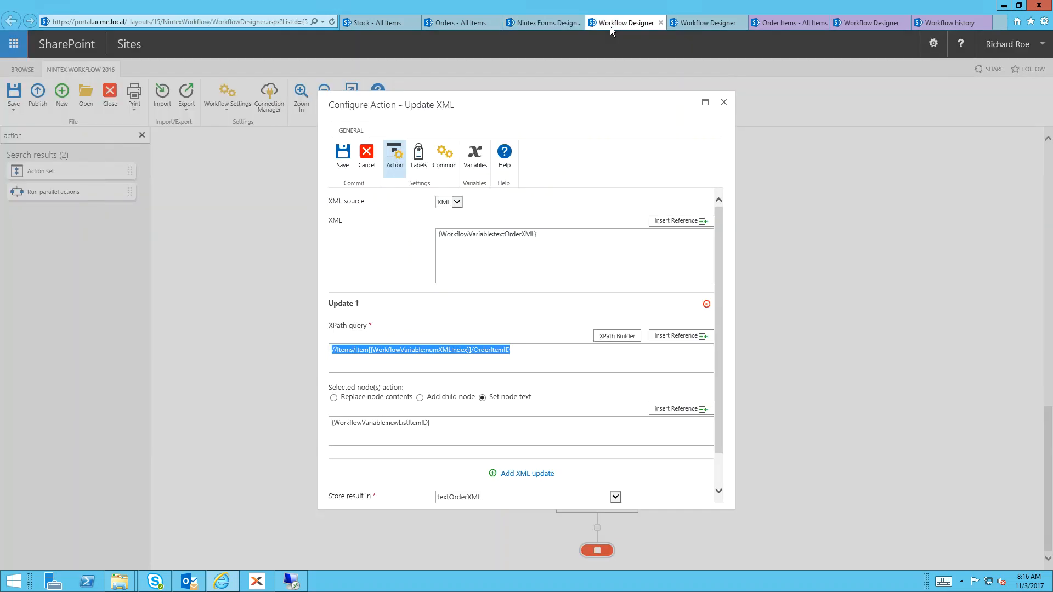
click(723, 102)
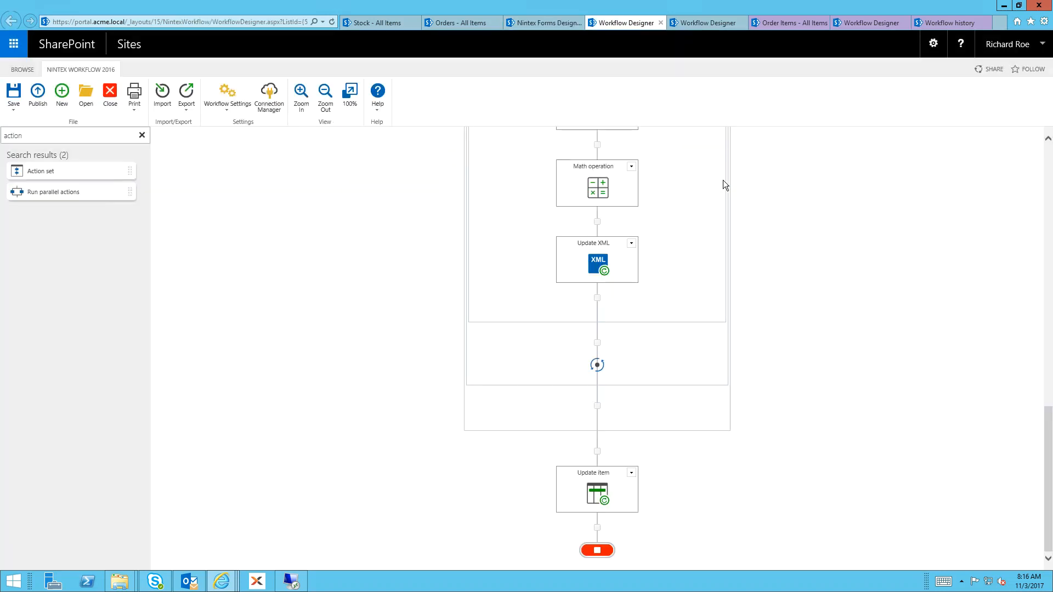
scroll(384, 311, up, 15)
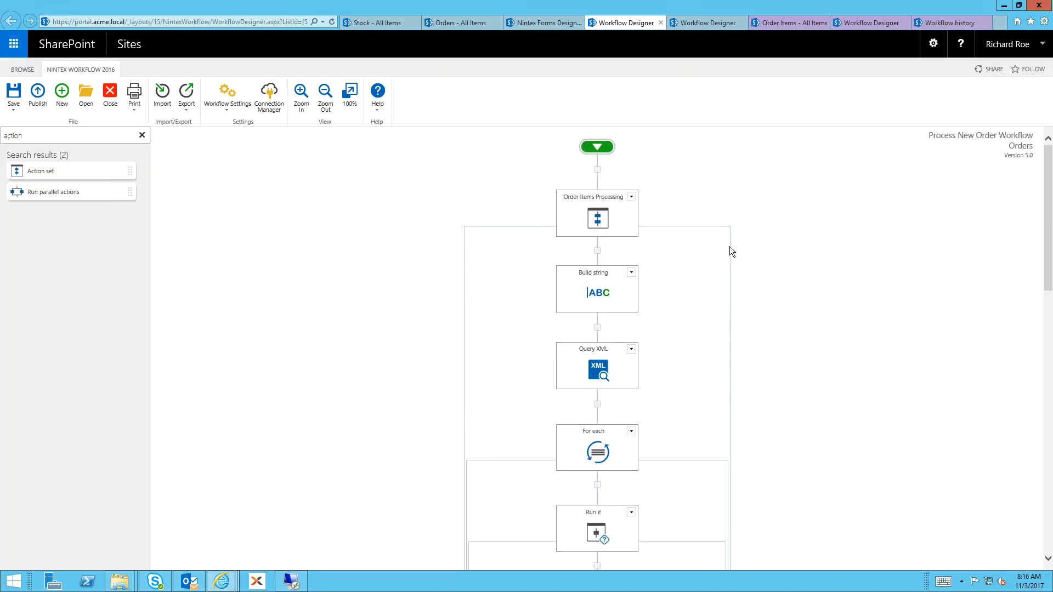
scroll(722, 244, down, 1)
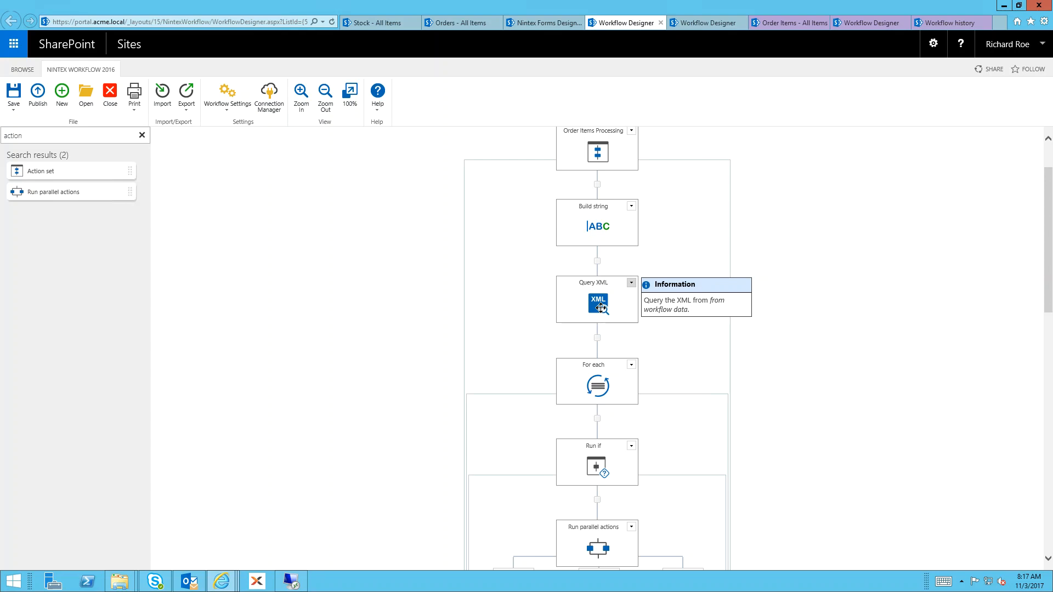
scroll(660, 338, down, 1)
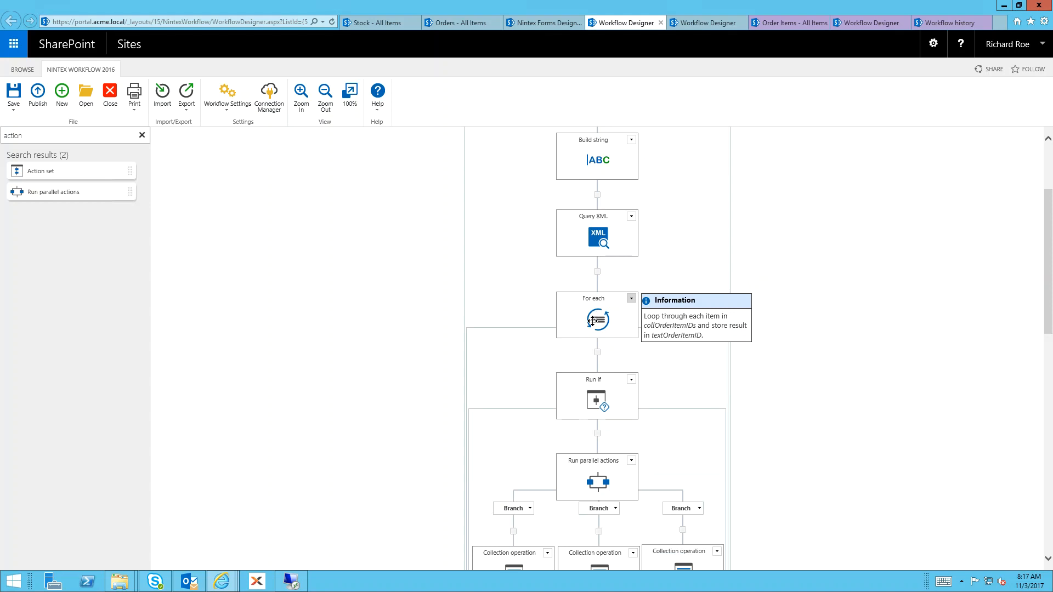
scroll(592, 322, down, 1)
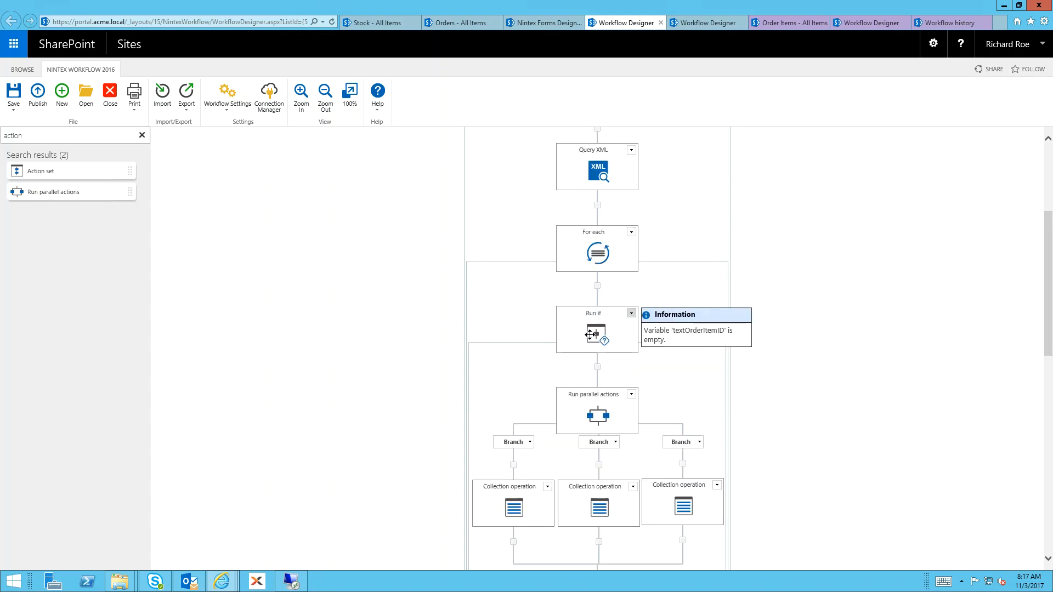
mouse_move(541, 3)
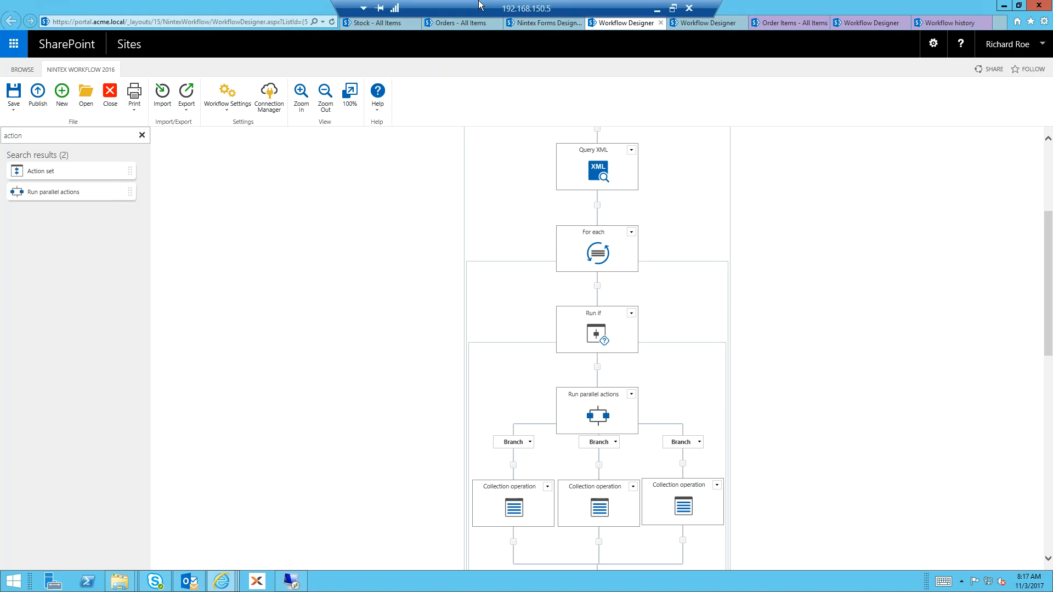
Check the OrderItemID text box in the order form and review the Run if condition and Collection operation branches in Process New Order Workflow
click(529, 22)
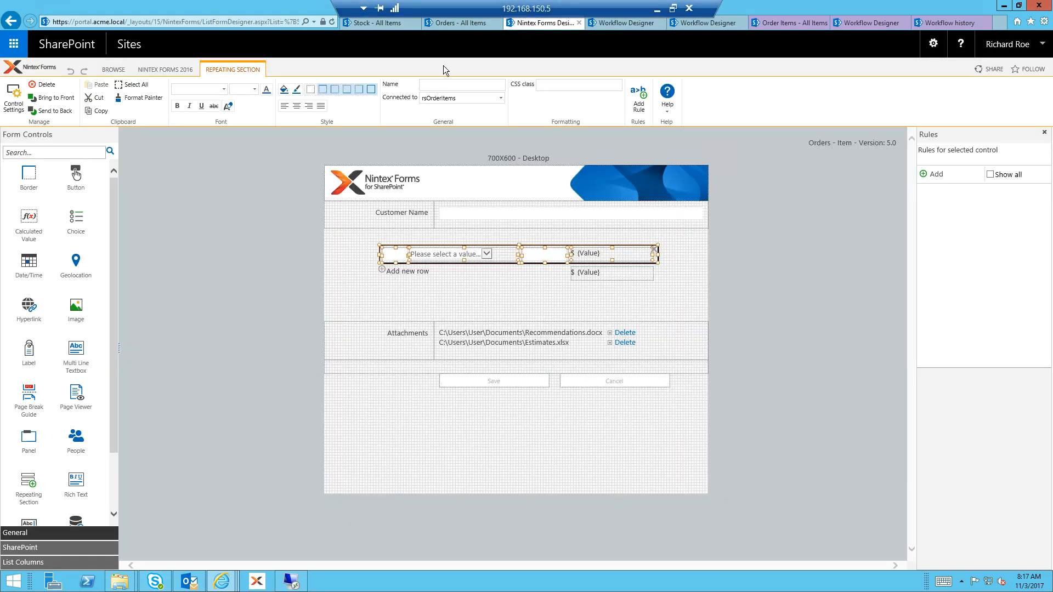
click(393, 254)
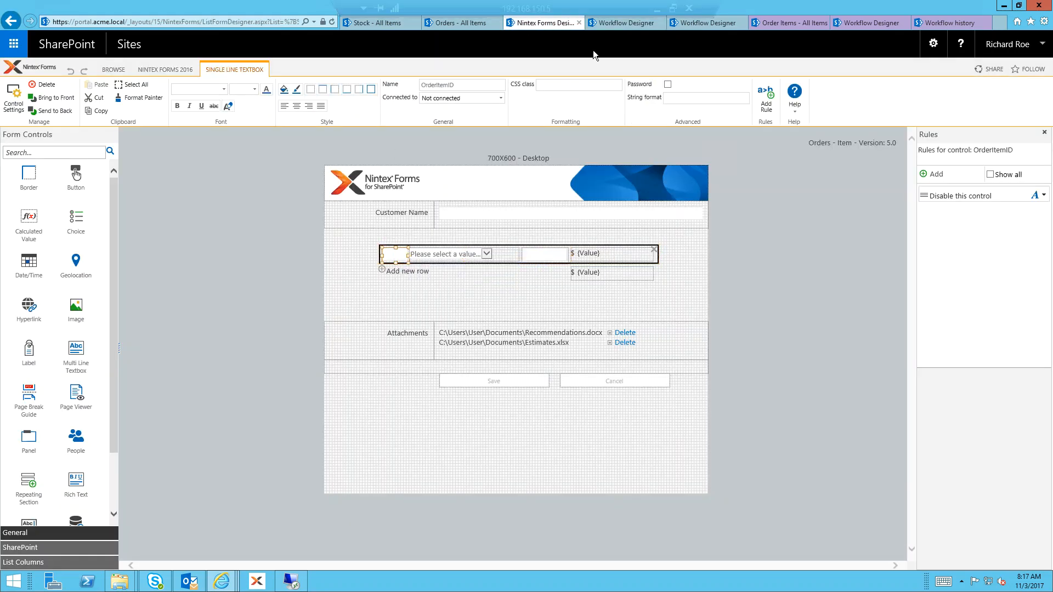
click(633, 25)
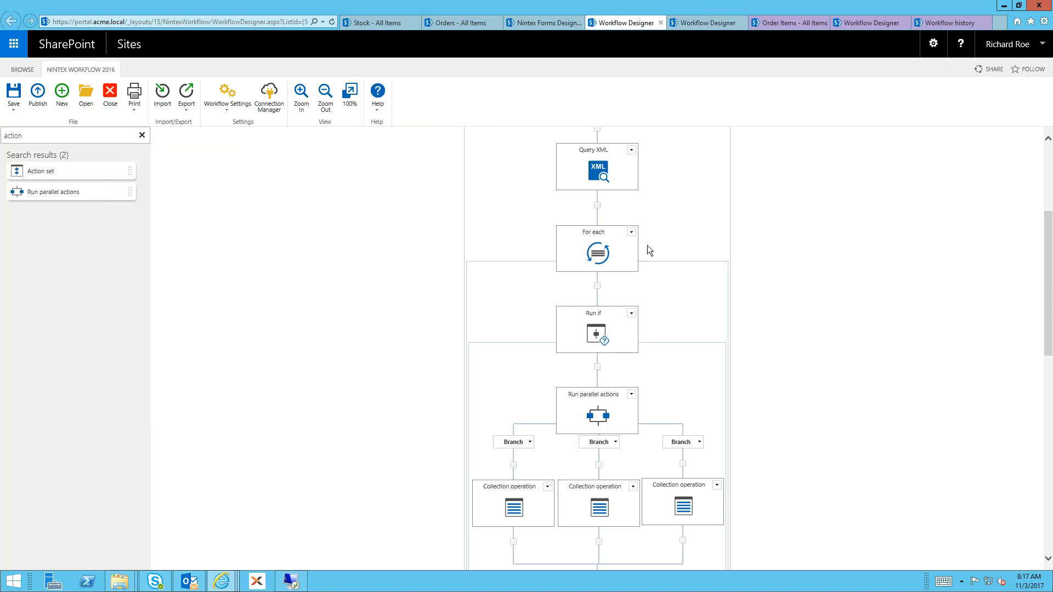
mouse_move(598, 331)
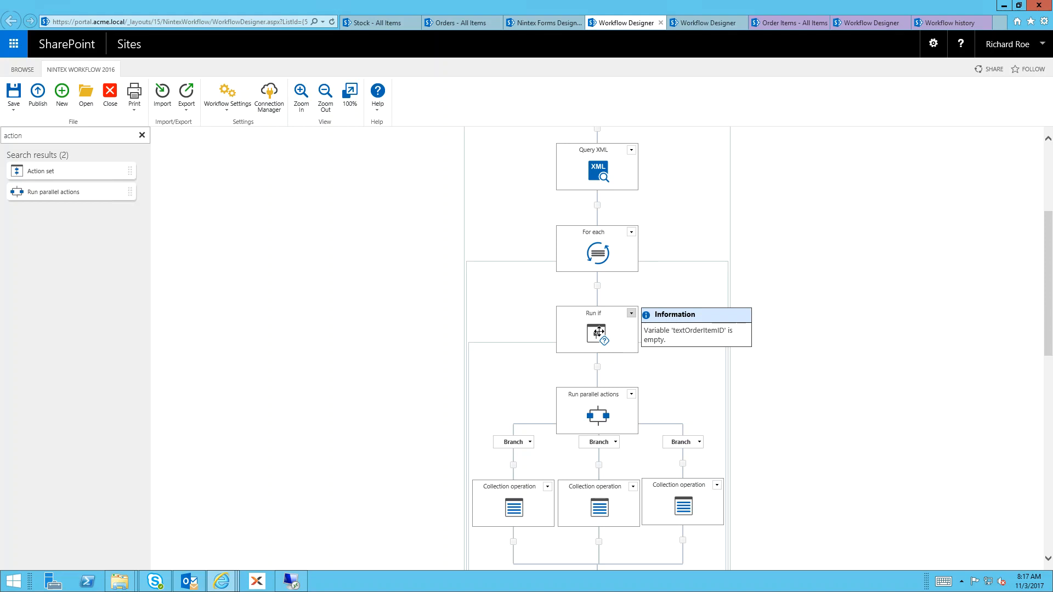
scroll(630, 361, down, 3)
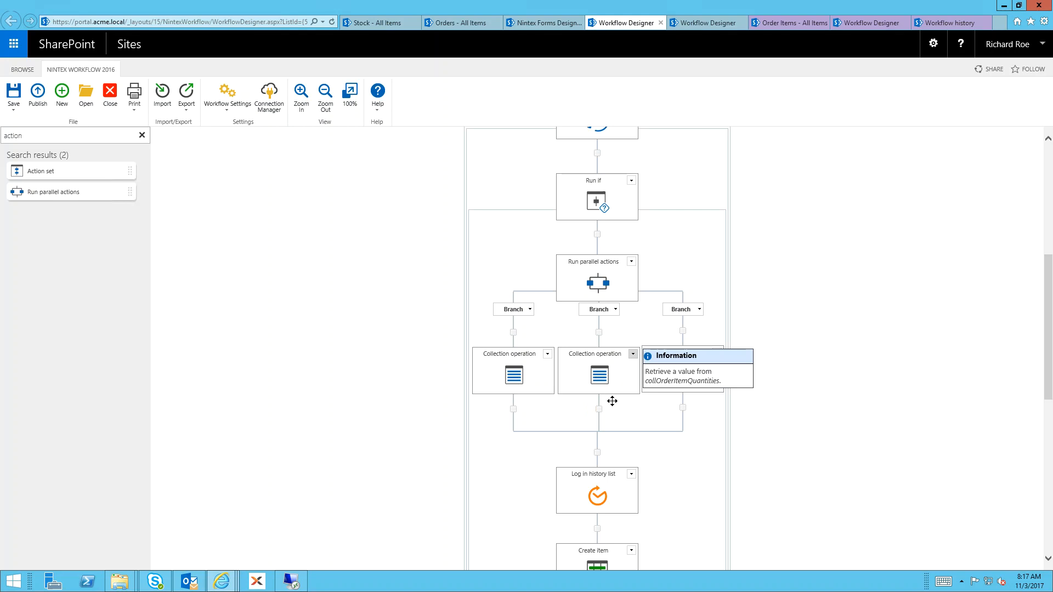
mouse_move(694, 378)
scroll(699, 432, down, 5)
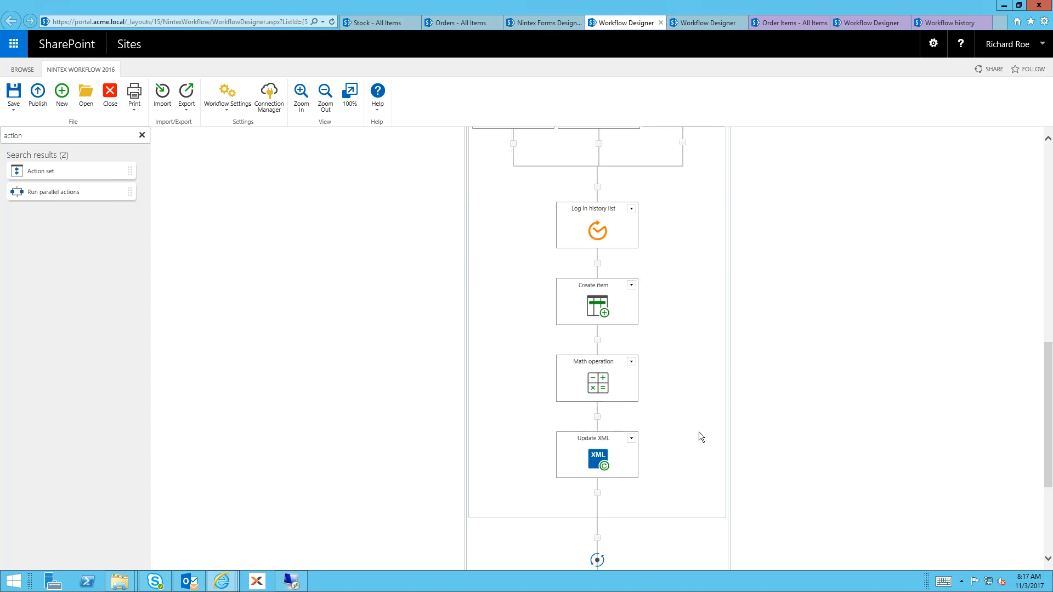
Rename the Create item action in Process New Order Workflow to "Create item in the Order Items List"
click(606, 286)
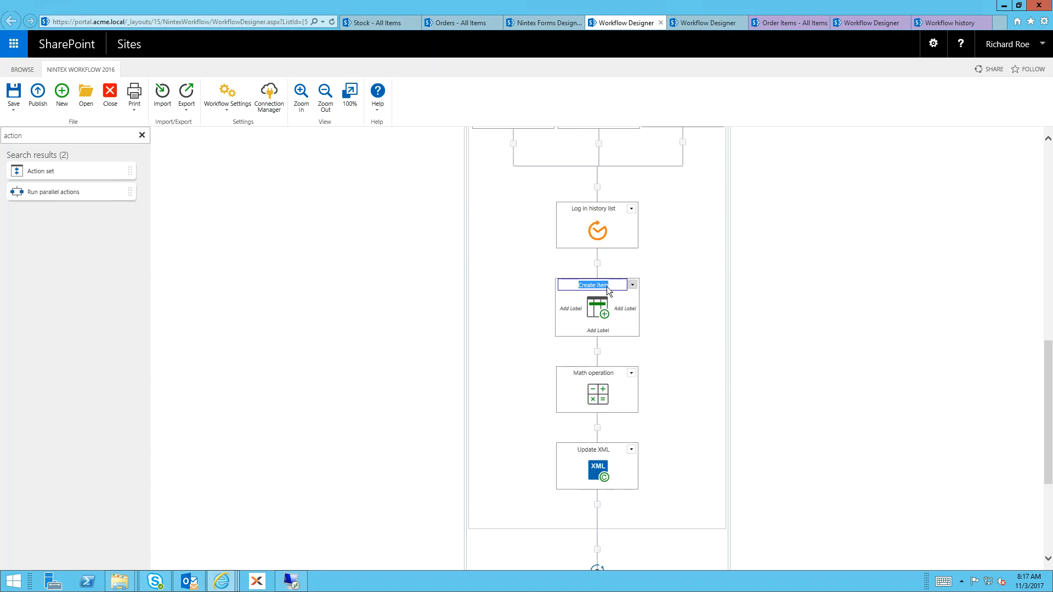
key(End)
text(in the Order Items List)
key(Tab)
click(597, 357)
Examine the Math operation and the Update XML configuration, compare its OrderItemID XPath query with the form's text box, and close the configuration unsaved
mouse_move(601, 393)
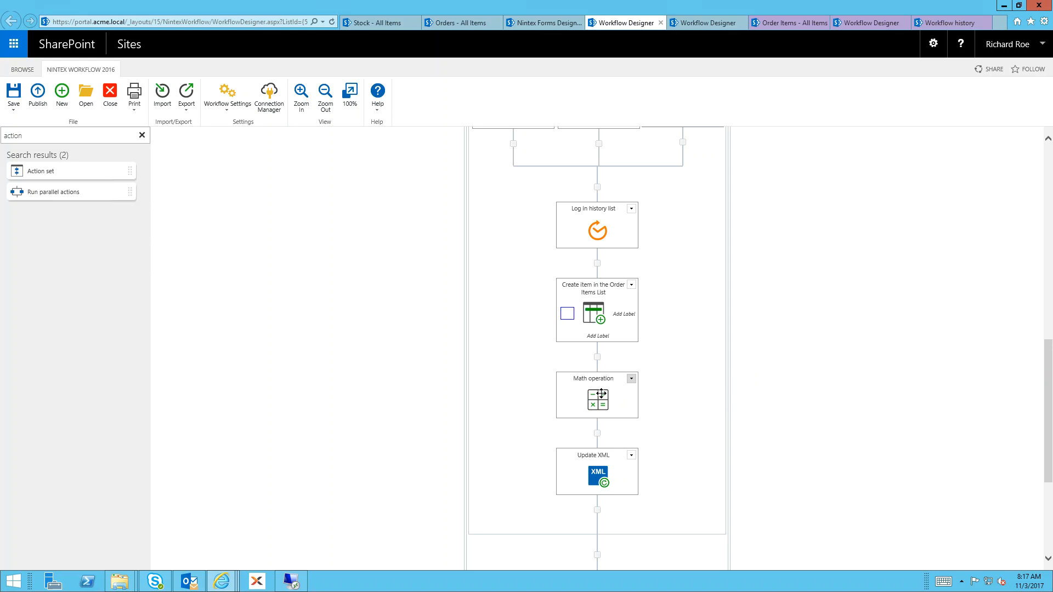
mouse_move(618, 468)
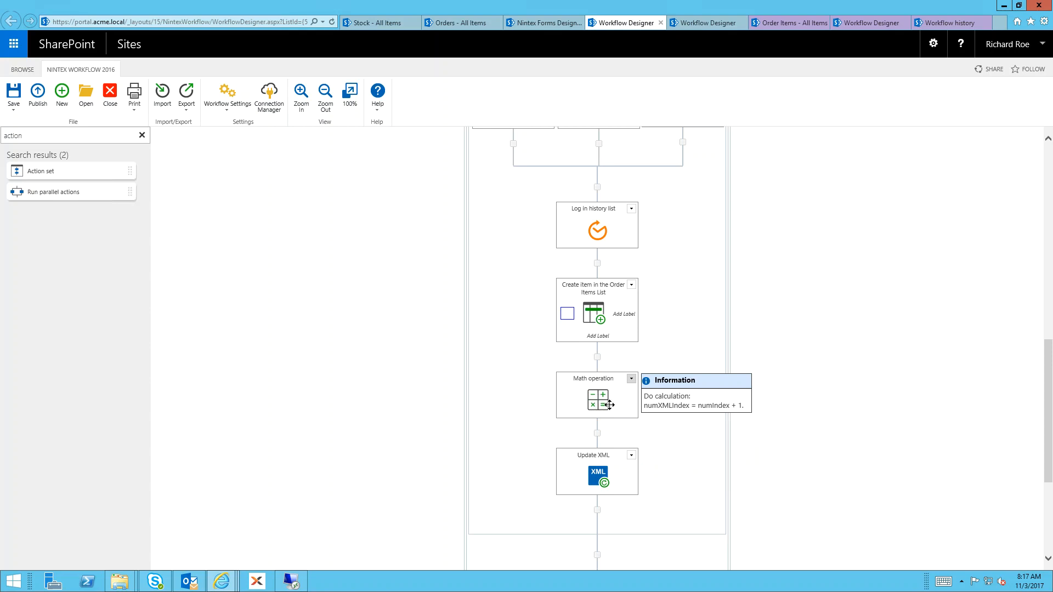
double_click(593, 470)
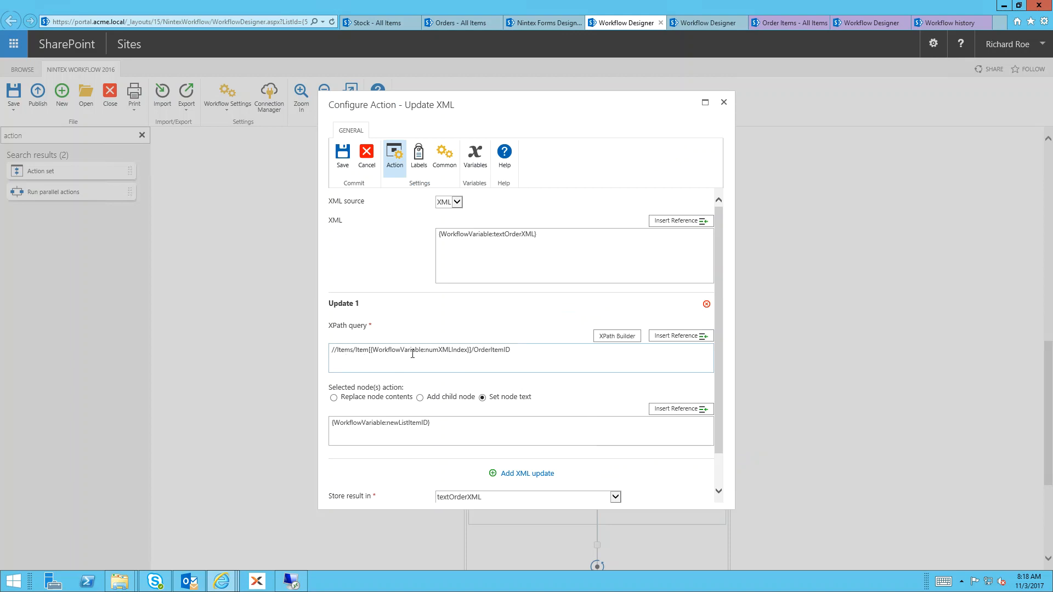
drag(478, 351, 511, 351)
scroll(512, 386, down, 1)
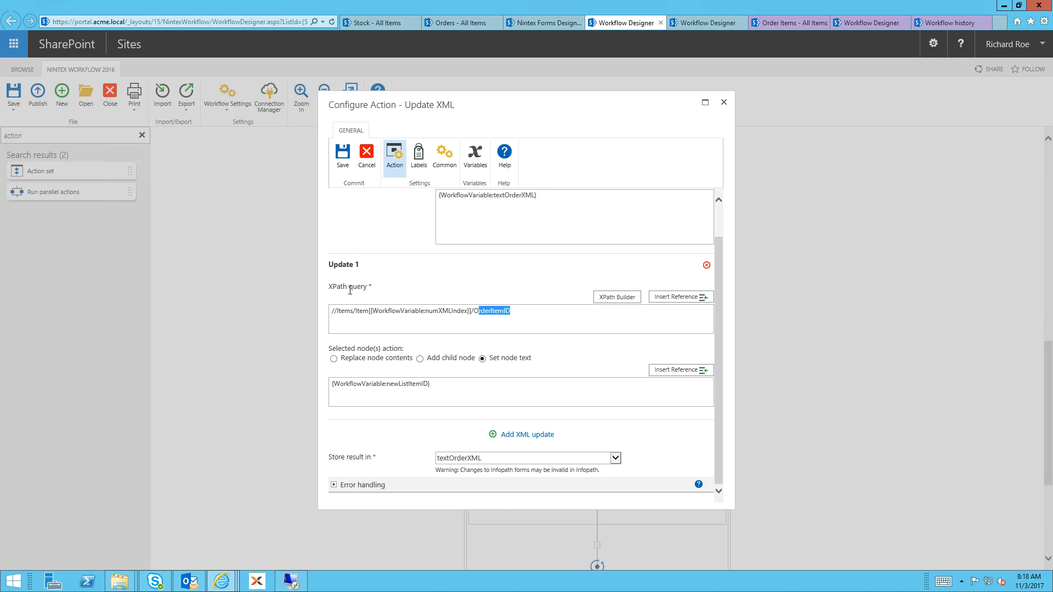
click(551, 25)
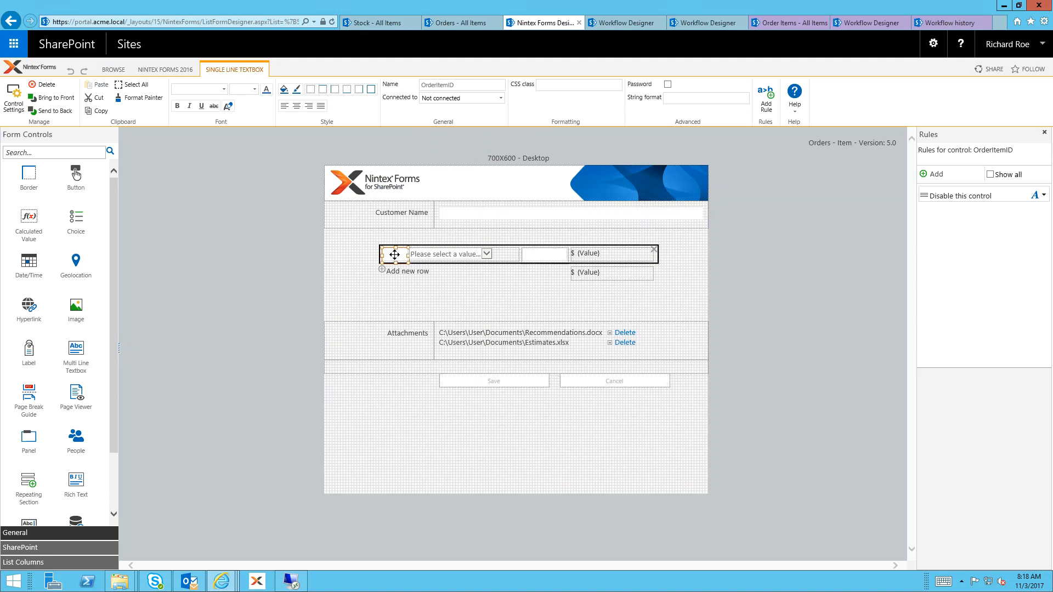
click(617, 22)
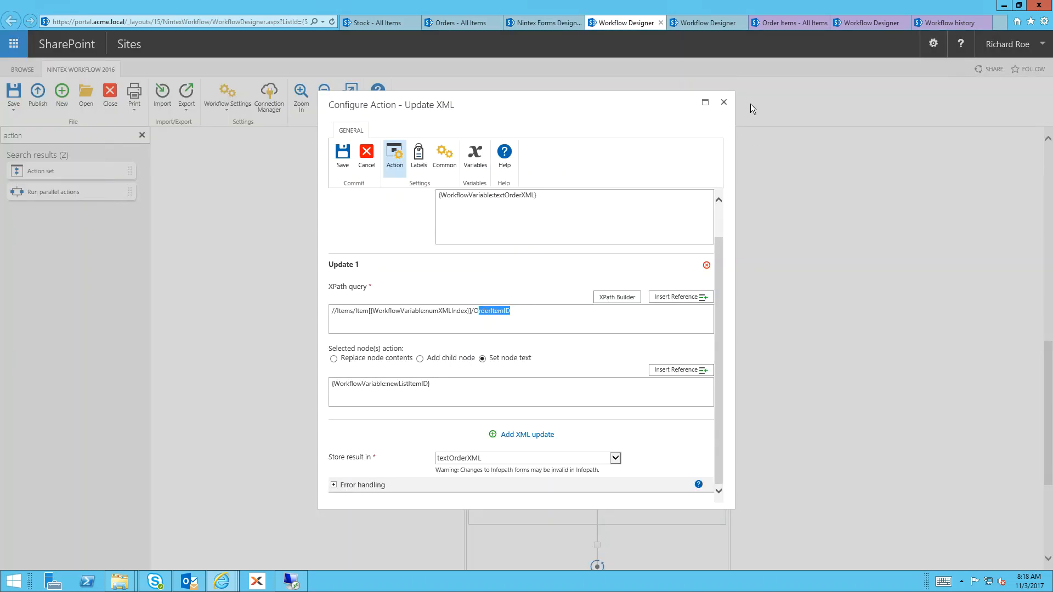
click(725, 102)
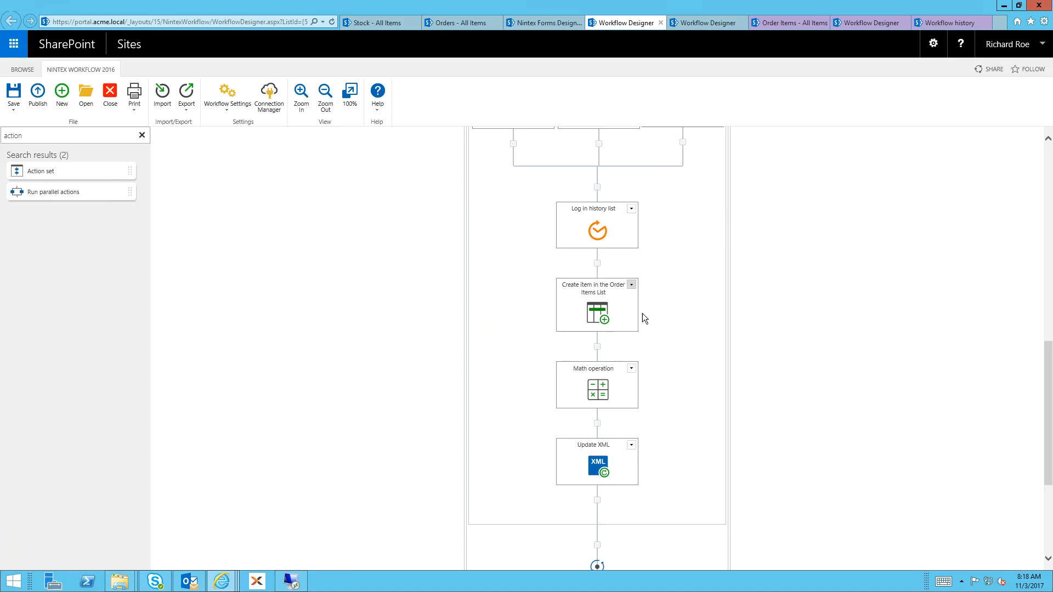
Review the start of Process Order Updated Workflow, covering the "Was Order Updated by a Workflow?" condition and the Set field value action
scroll(644, 314, up, 5)
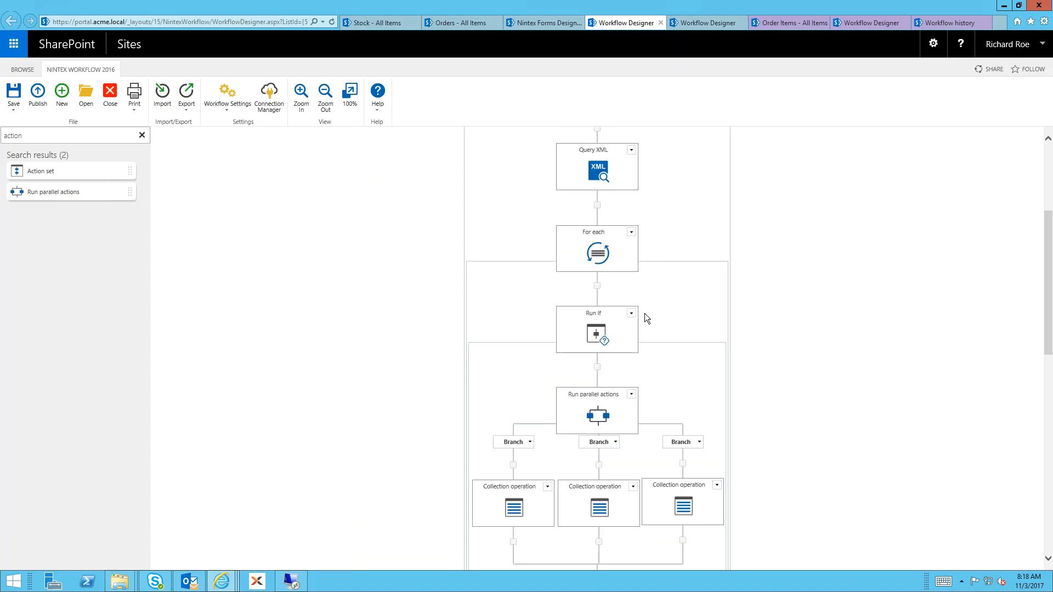
click(696, 22)
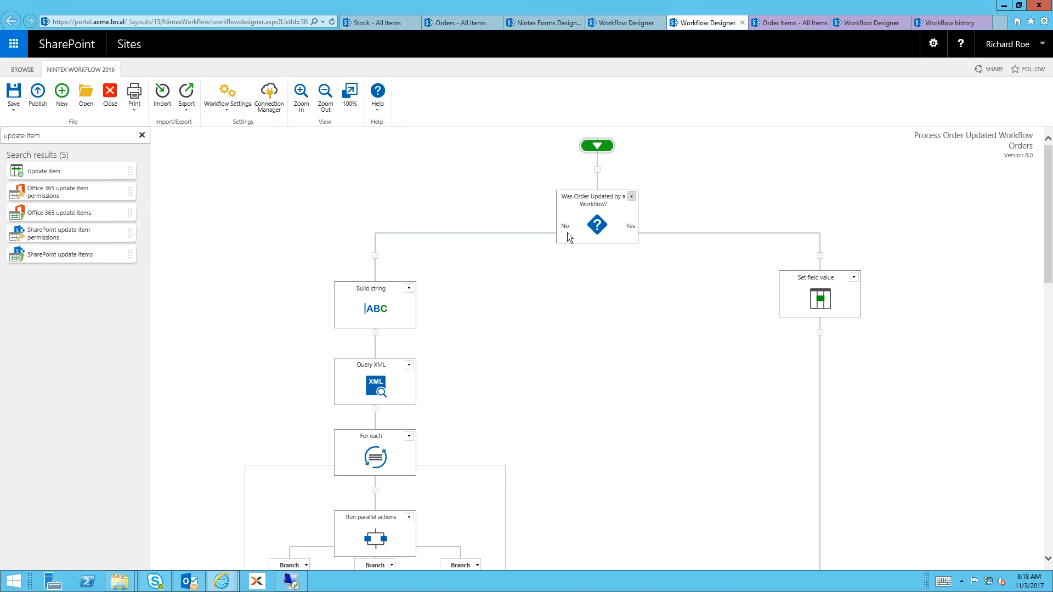
mouse_move(567, 232)
mouse_move(824, 289)
scroll(408, 292, down, 2)
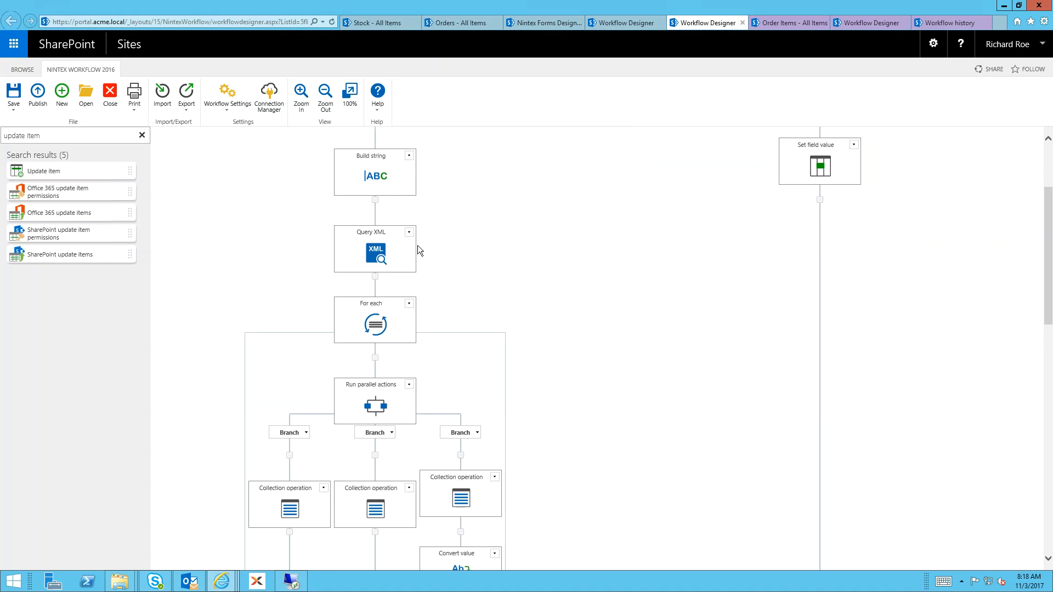
Check the Orders list's workflow columns and review the For each loop through the Update XML action in Process New Order Workflow again
click(445, 23)
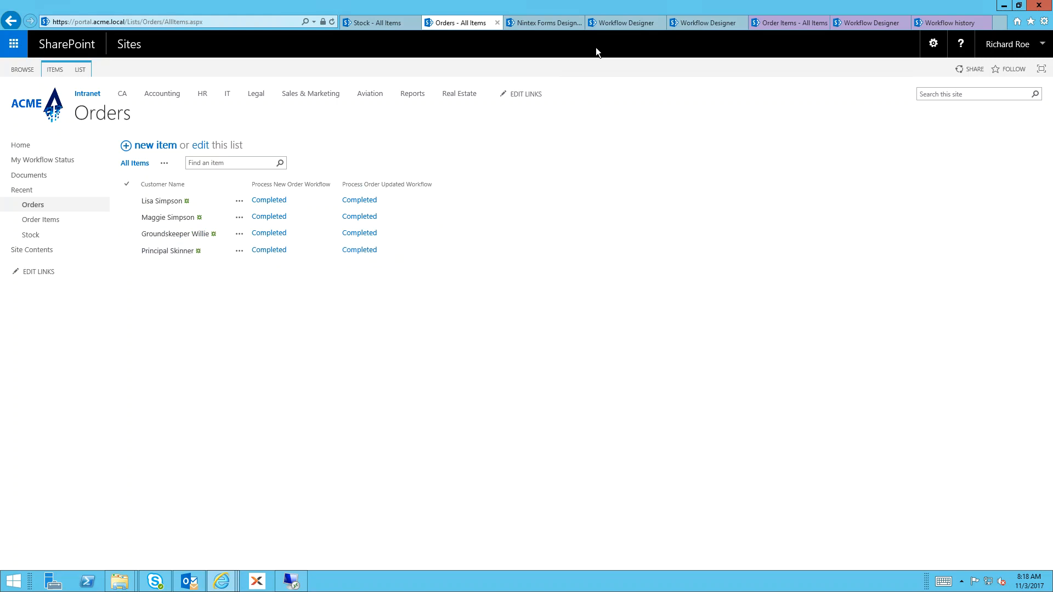
click(607, 25)
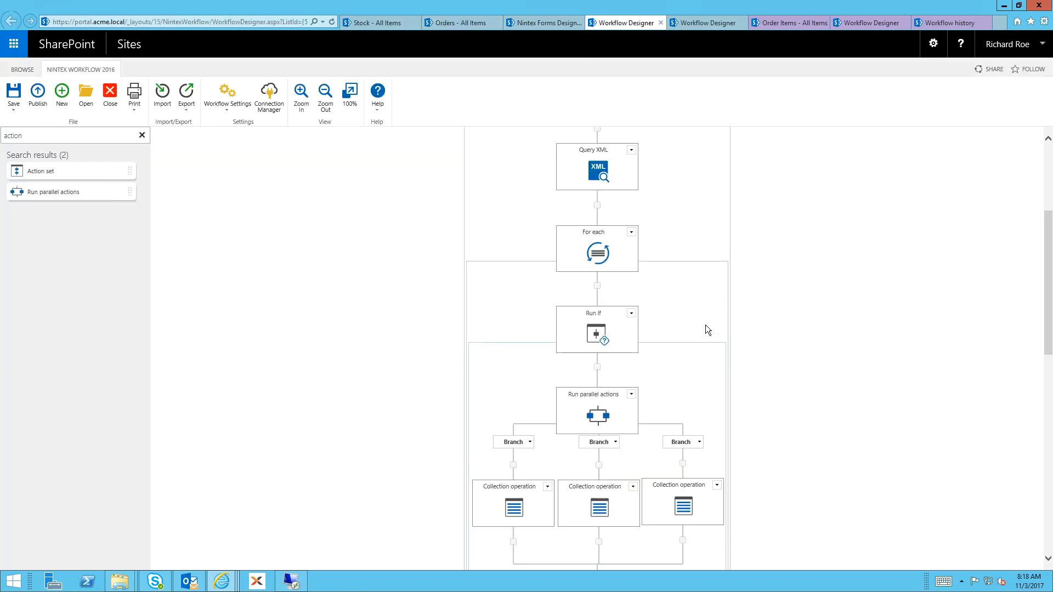
scroll(705, 325, down, 7)
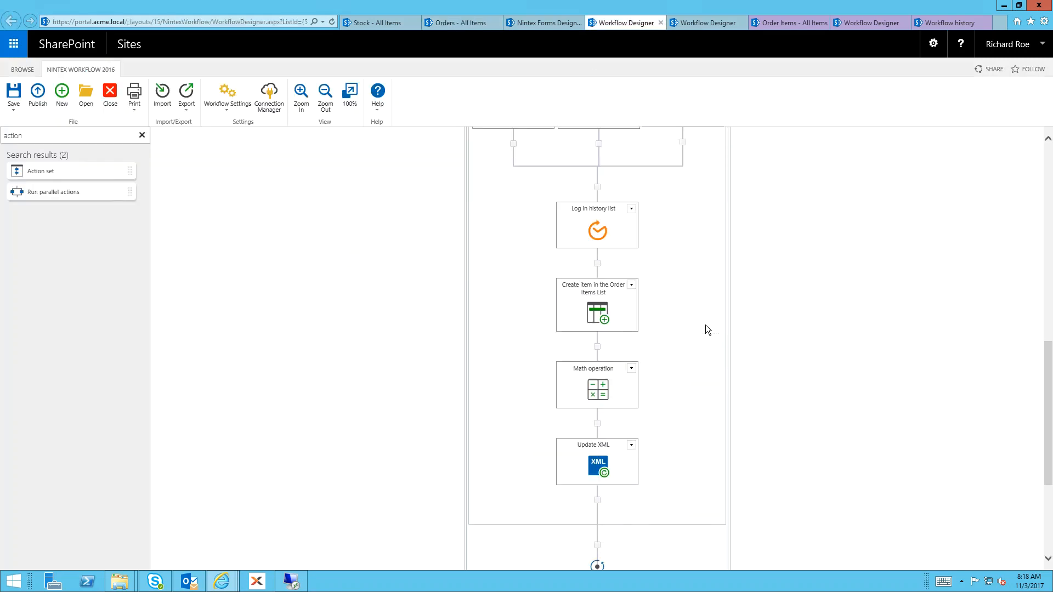
scroll(705, 324, up, 8)
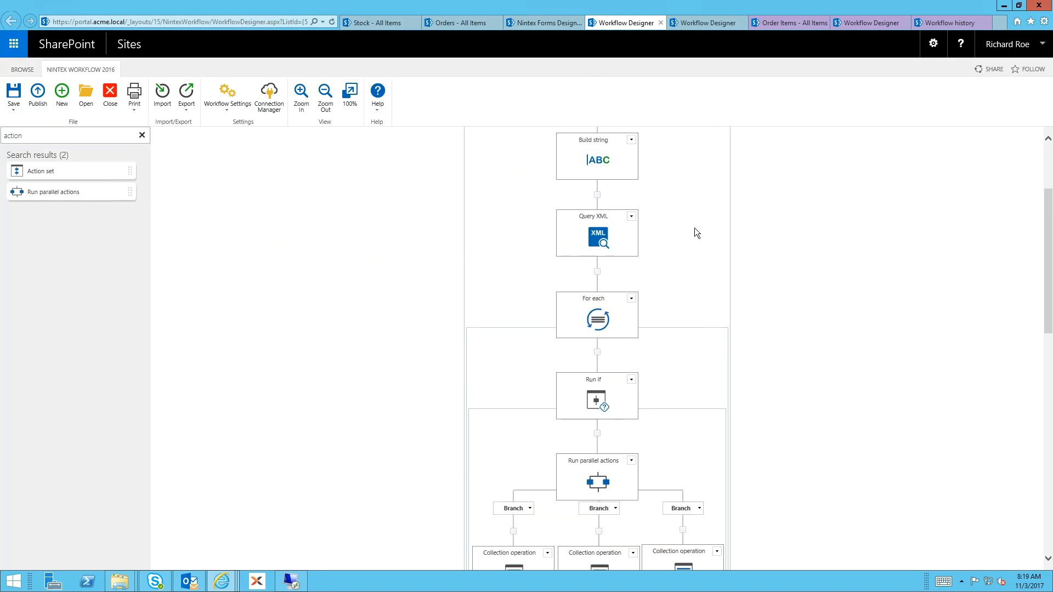
mouse_move(600, 320)
scroll(632, 449, down, 8)
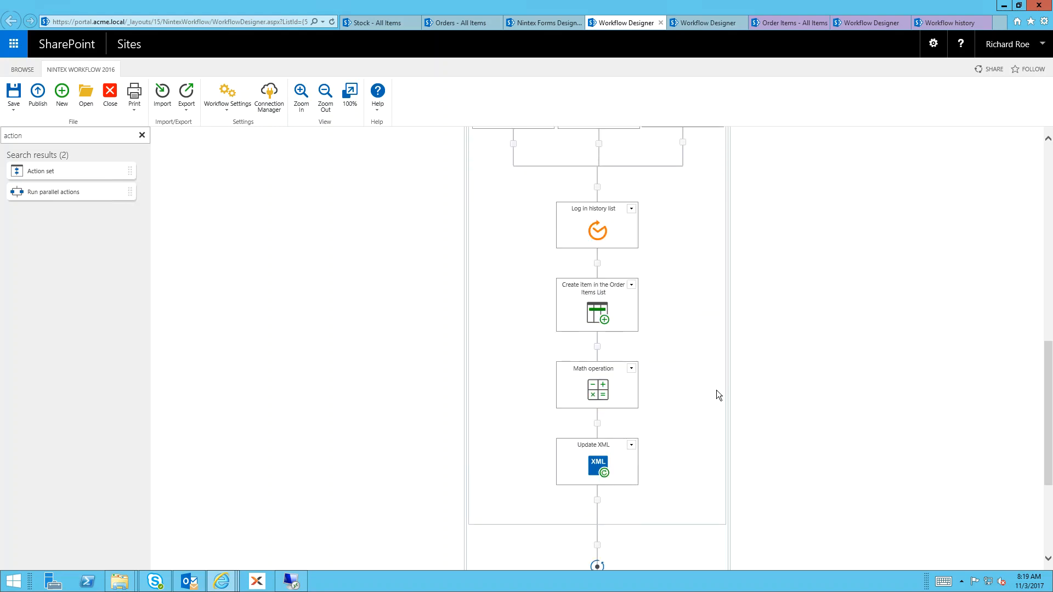
Review Process Order Updated Workflow from Build string and For each down to the "Is this a new Order Item?" condition
click(695, 25)
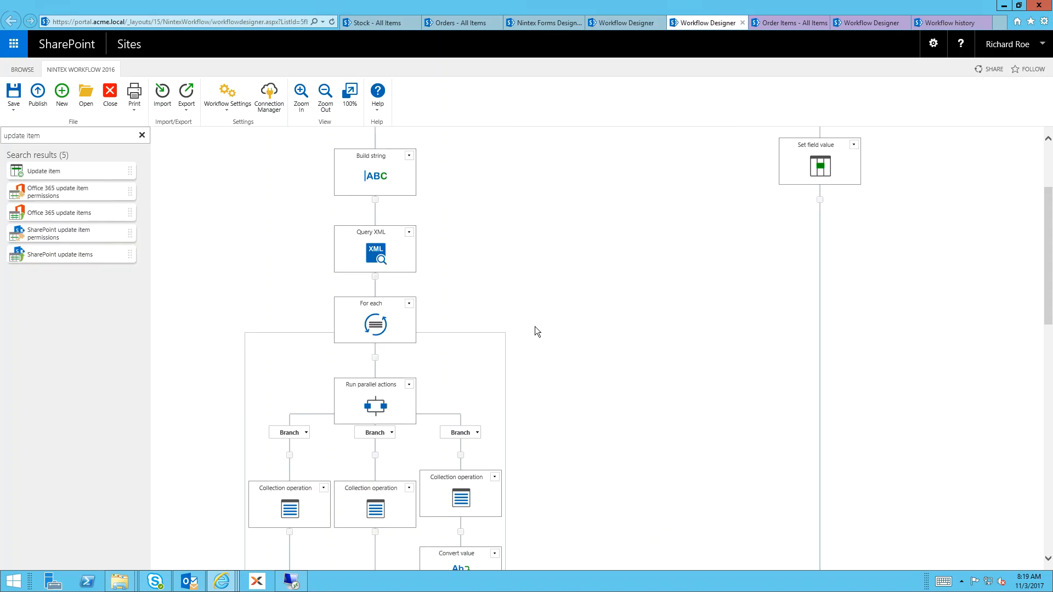
mouse_move(366, 186)
mouse_move(376, 338)
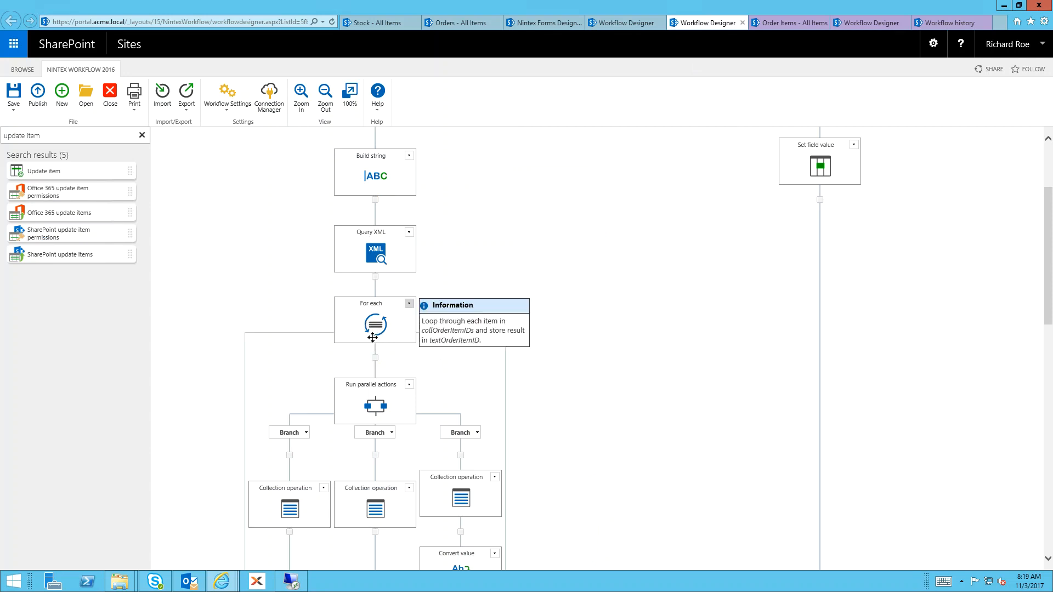
scroll(393, 381, down, 3)
scroll(393, 380, down, 3)
scroll(393, 381, down, 3)
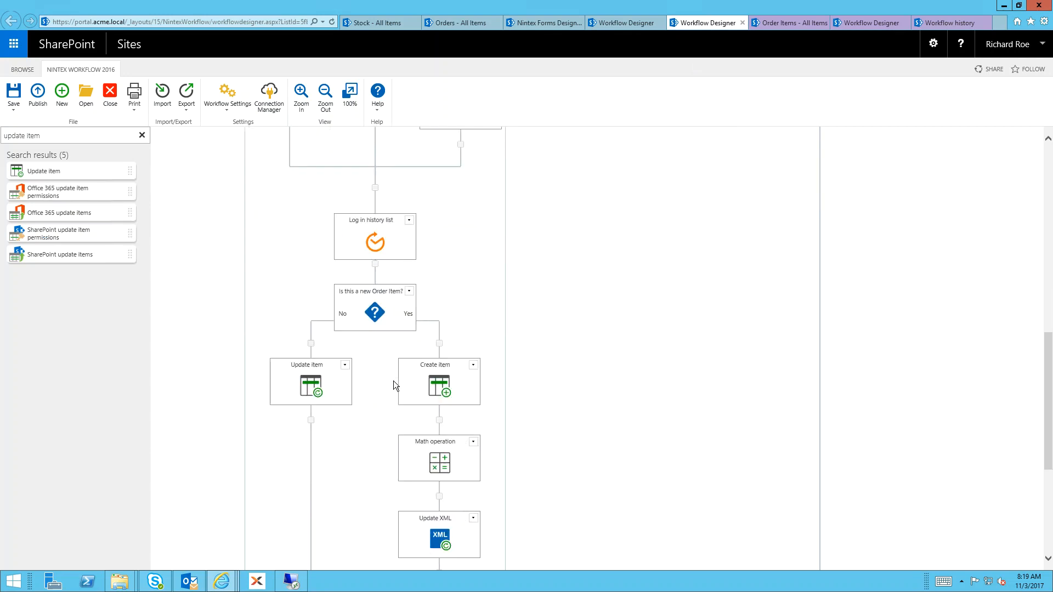
mouse_move(394, 301)
Open the last order in the Orders list for editing, set the quantity of order item 27 to 5, and add a new row
click(479, 25)
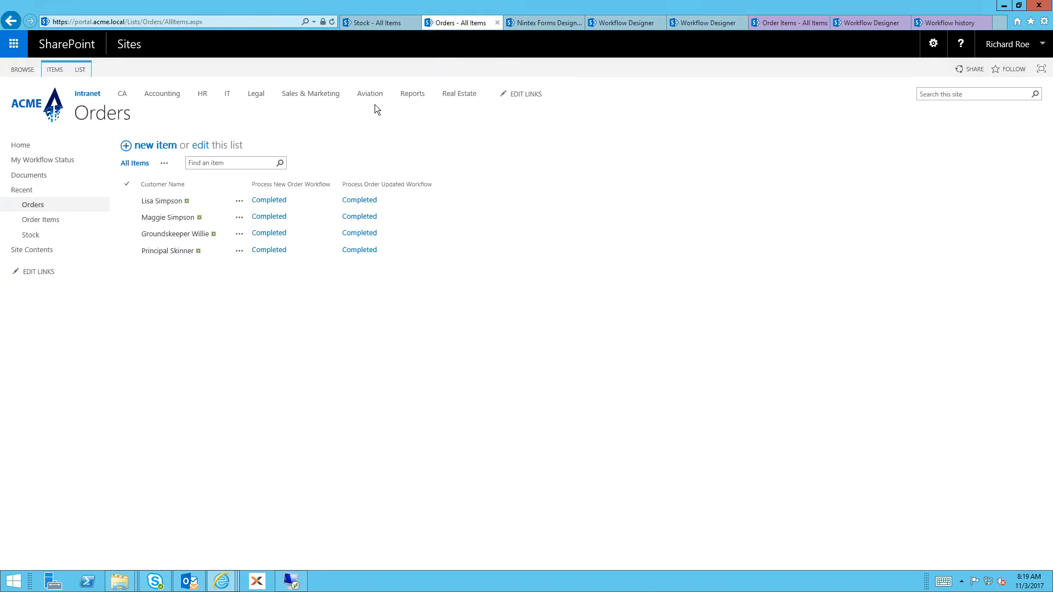
click(239, 251)
click(272, 262)
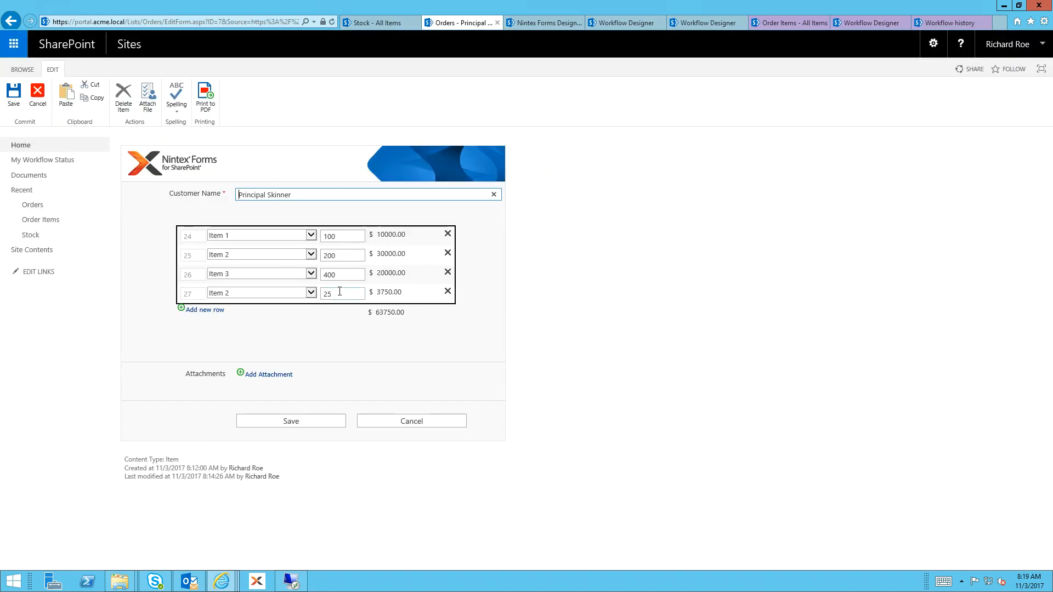
drag(341, 293, 268, 291)
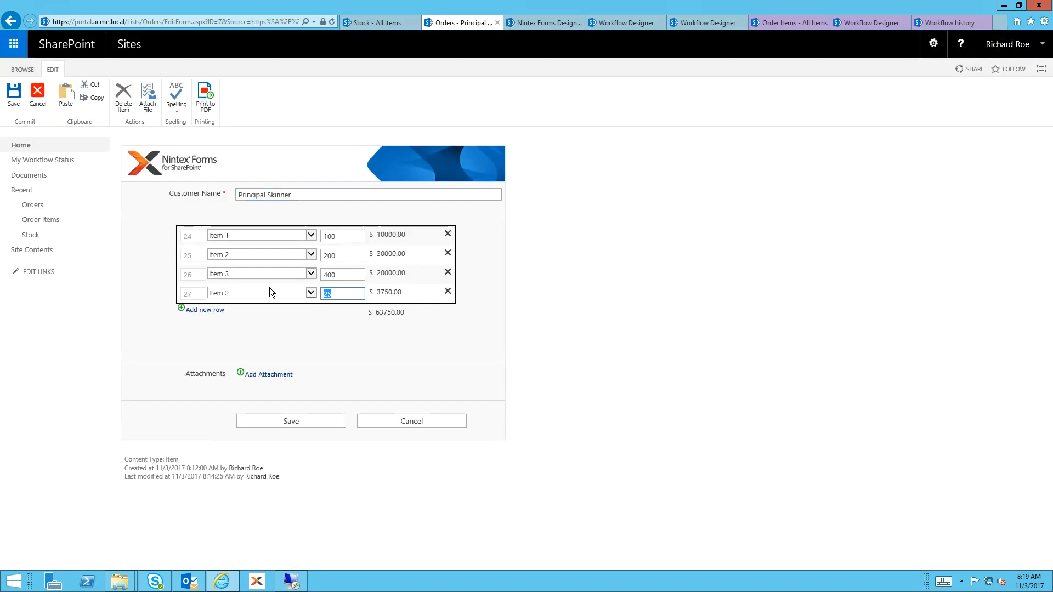
text(5)
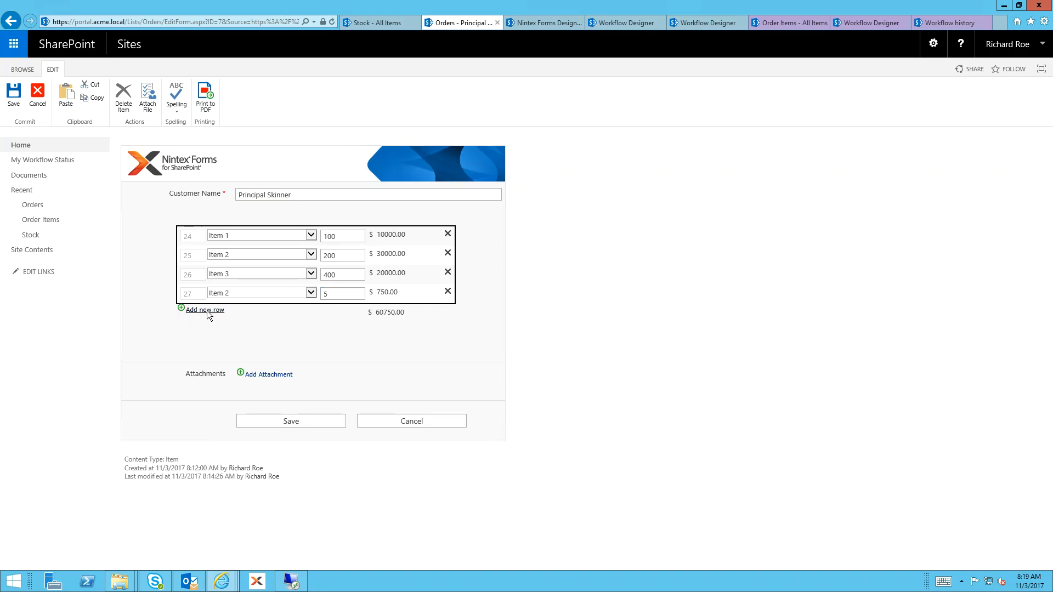
click(208, 310)
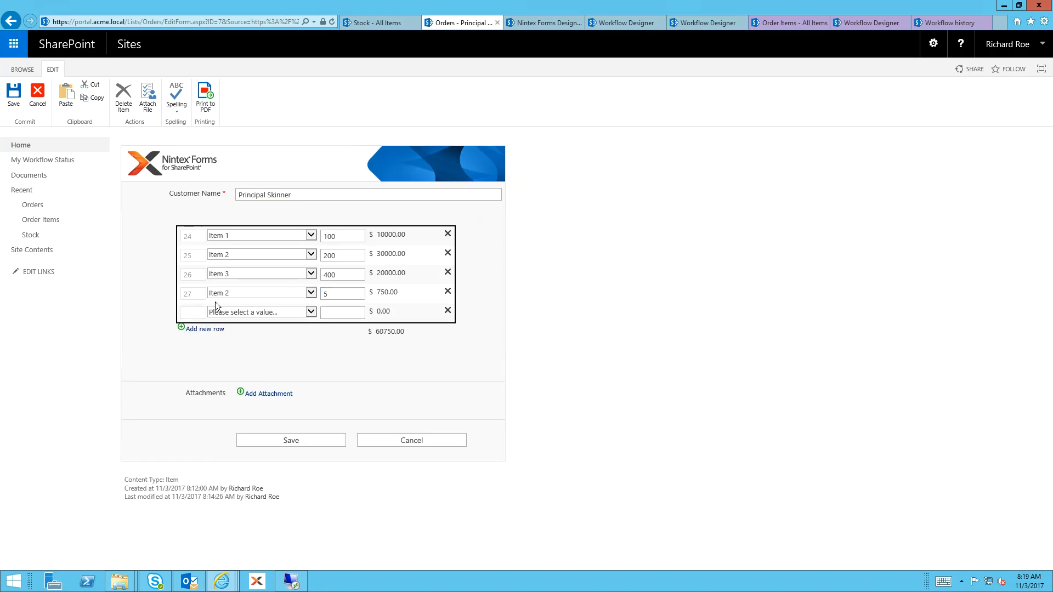
Examine the Update item branch and the Create item, Math operation and Update XML branch under "Is this a new Order Item?" in Process Order Updated Workflow
click(690, 23)
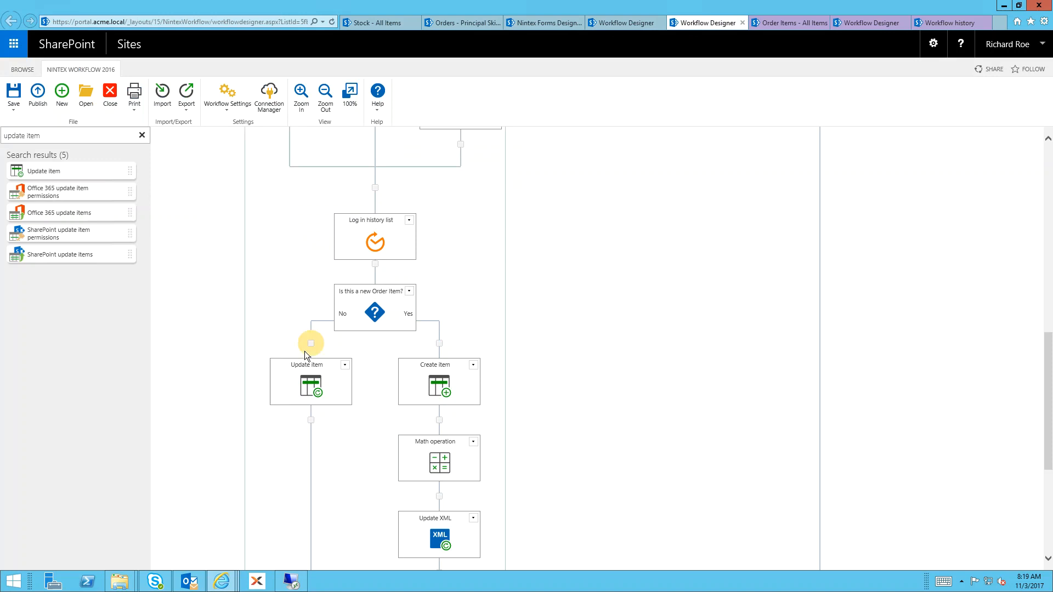
mouse_move(310, 382)
scroll(508, 416, down, 3)
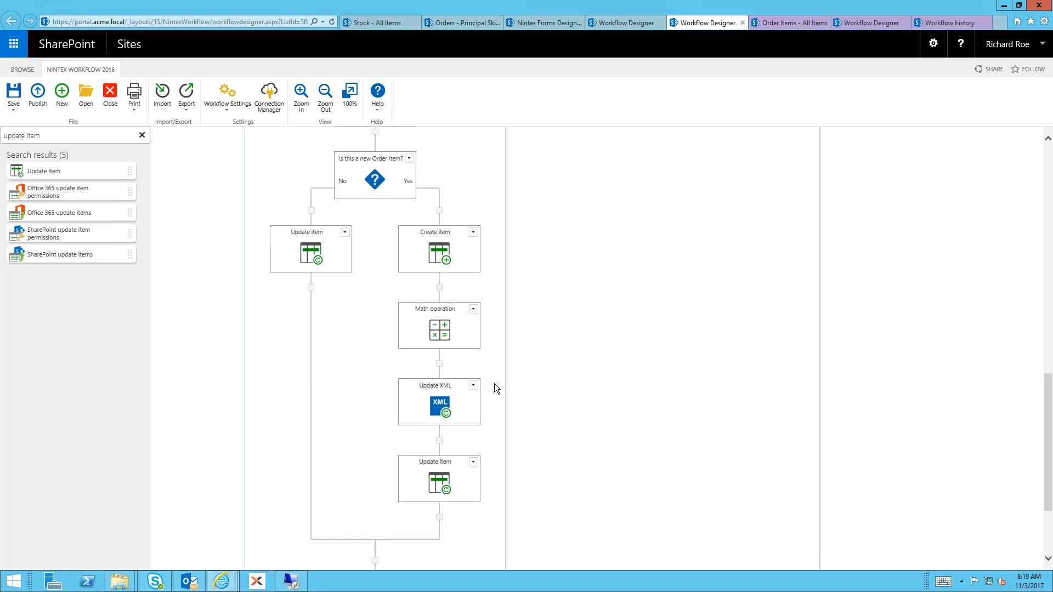
mouse_move(444, 241)
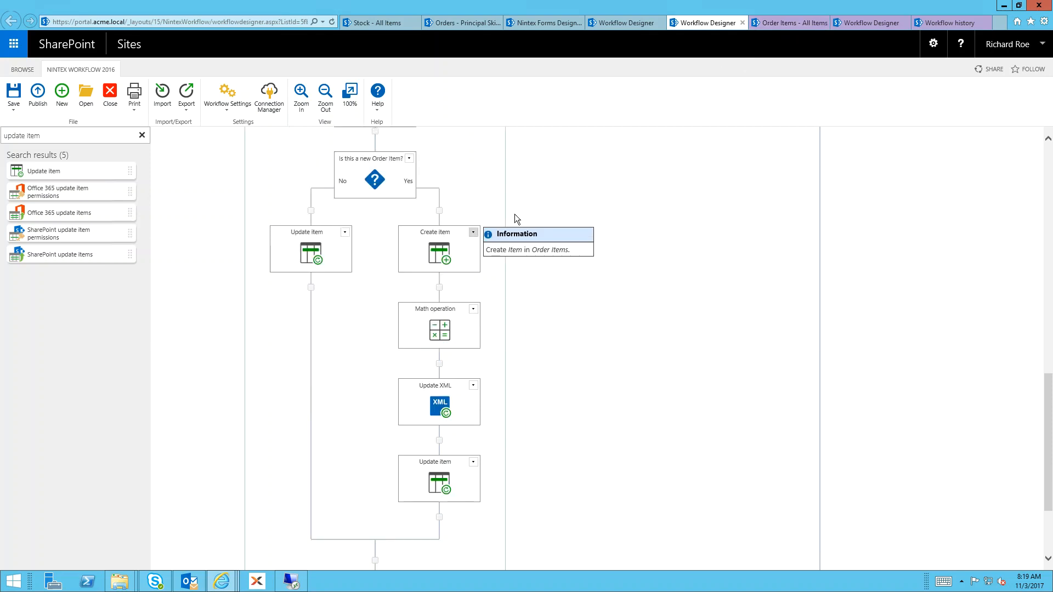
mouse_move(442, 422)
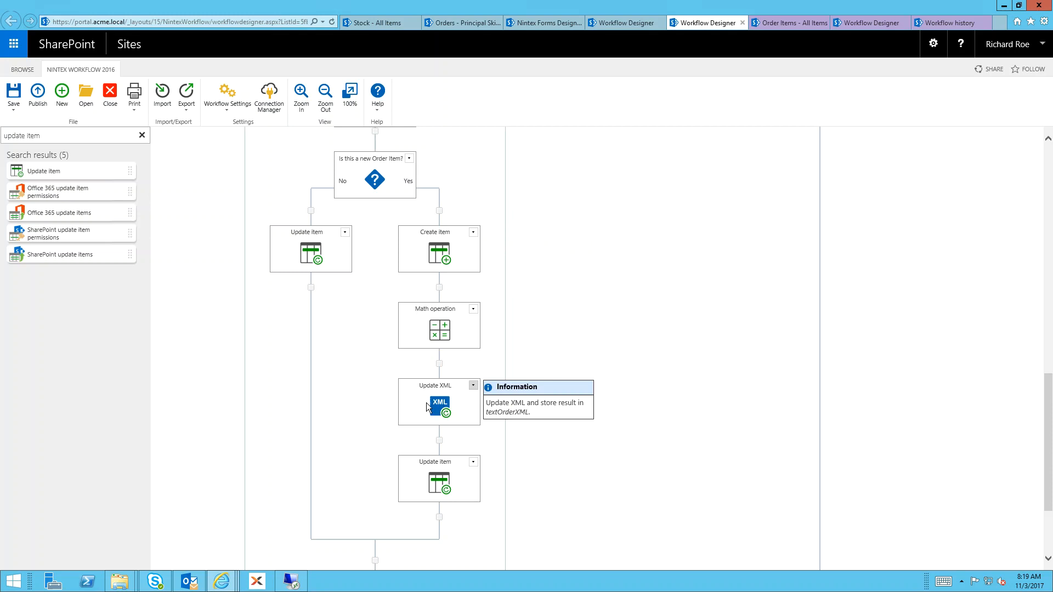
scroll(426, 402, down, 3)
scroll(426, 402, up, 10)
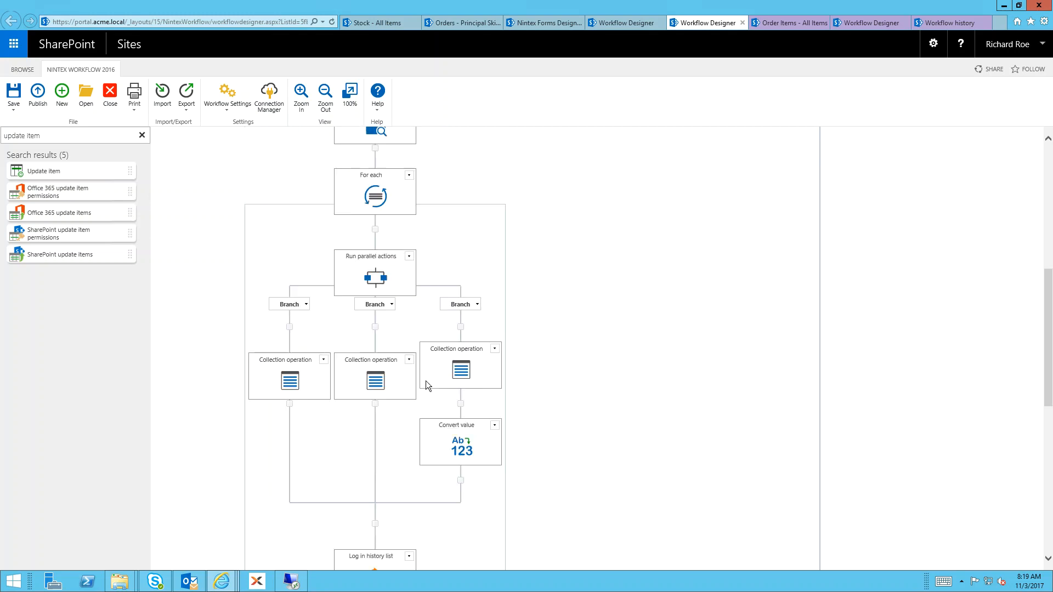
Check the quantities and costs of the items in the Order Items list
scroll(426, 381, up, 9)
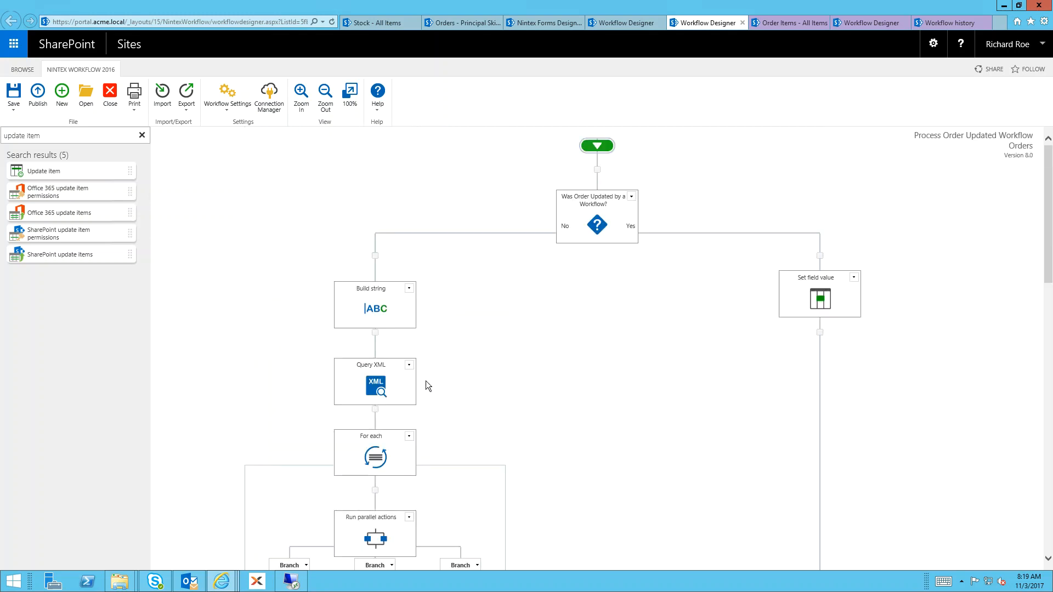
click(791, 19)
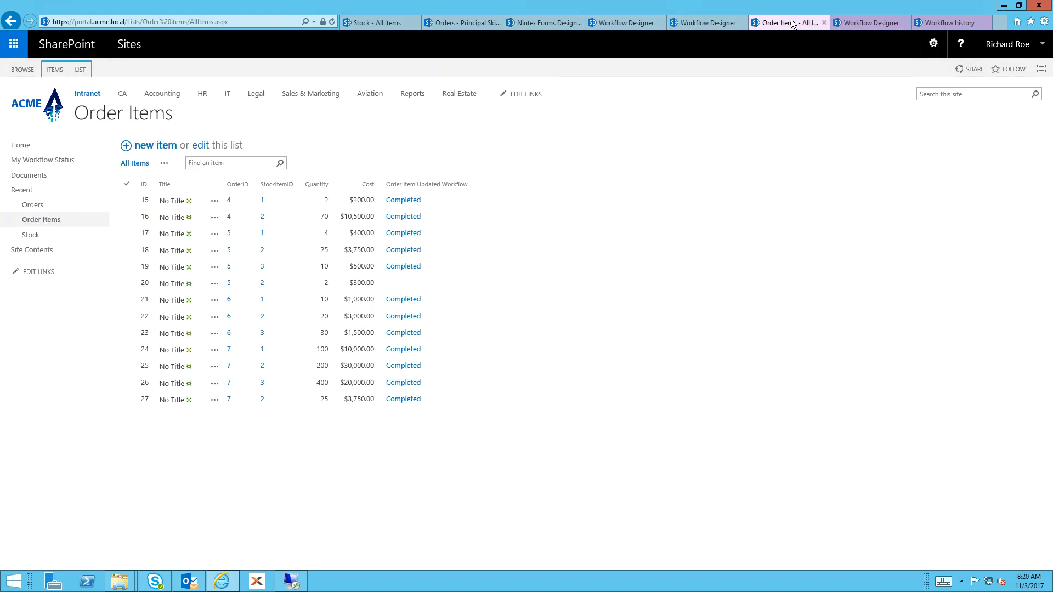
click(323, 317)
click(348, 363)
Review the "Was Order Item update by a Workflow" condition and the Set field value branch in Order Item Updated Workflow
click(861, 19)
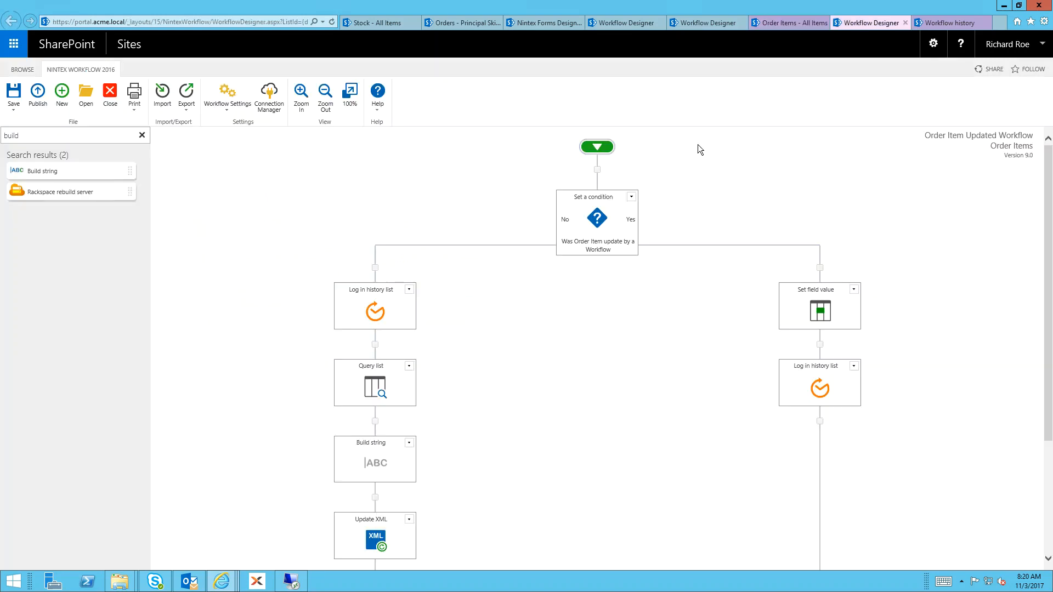
mouse_move(605, 221)
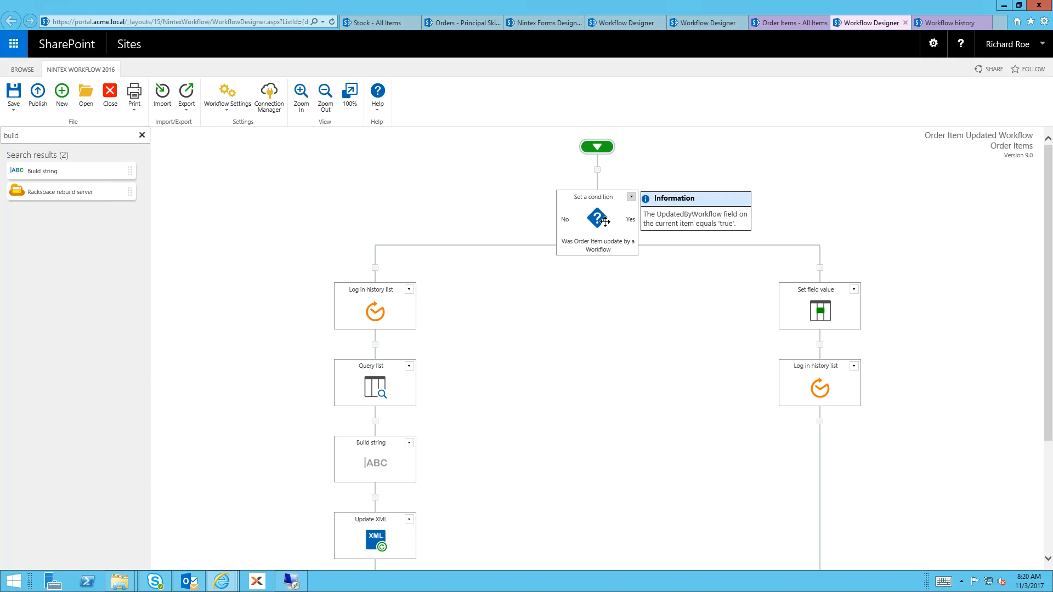
mouse_move(818, 307)
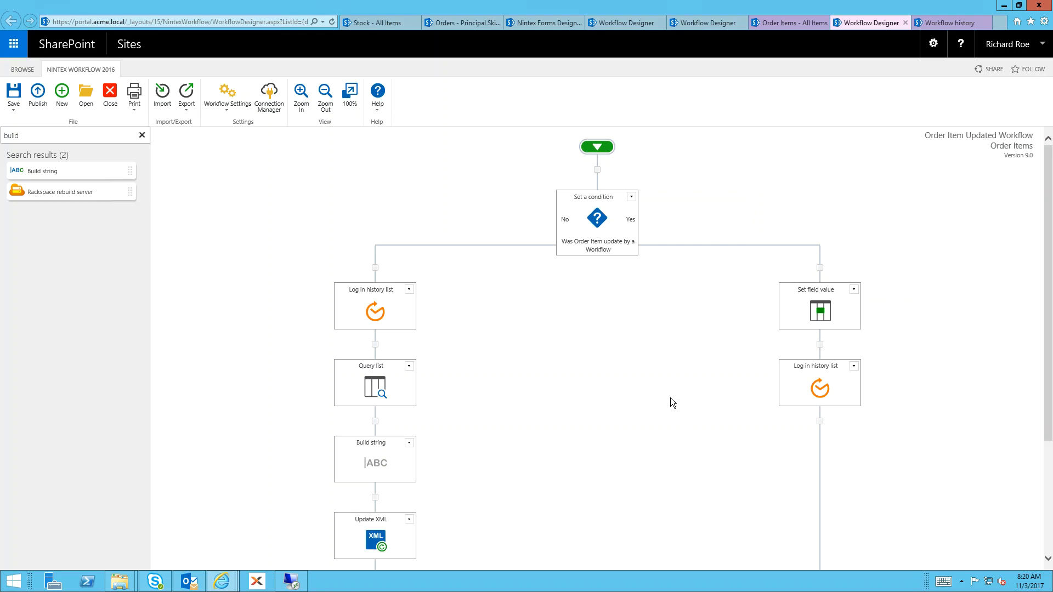
scroll(454, 380, down, 2)
Inspect the Query list action's source list, filter rule and output variable in Order Item Updated Workflow, and close its configuration
mouse_move(398, 239)
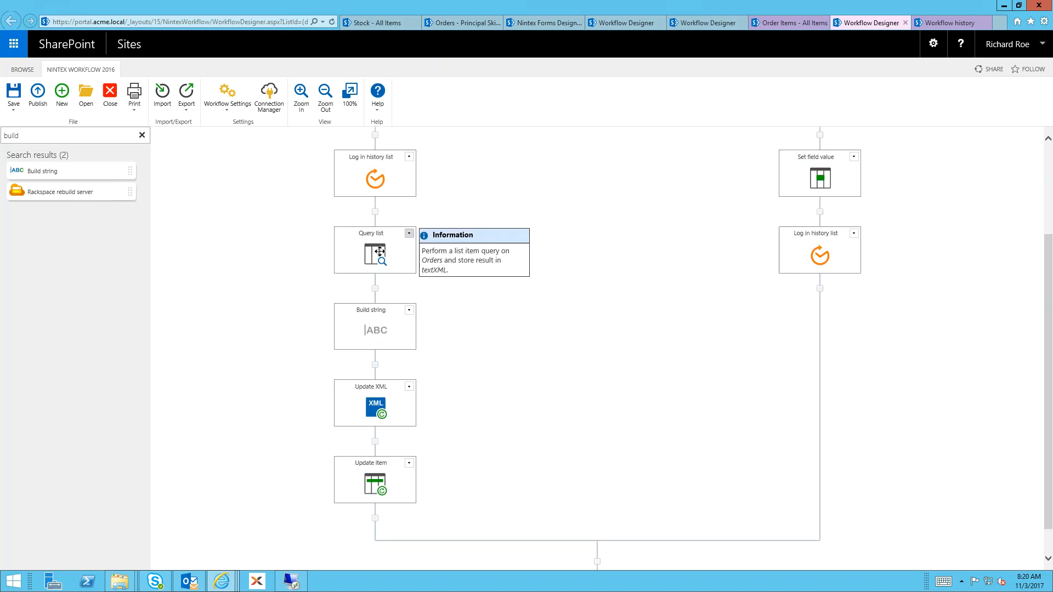
double_click(380, 253)
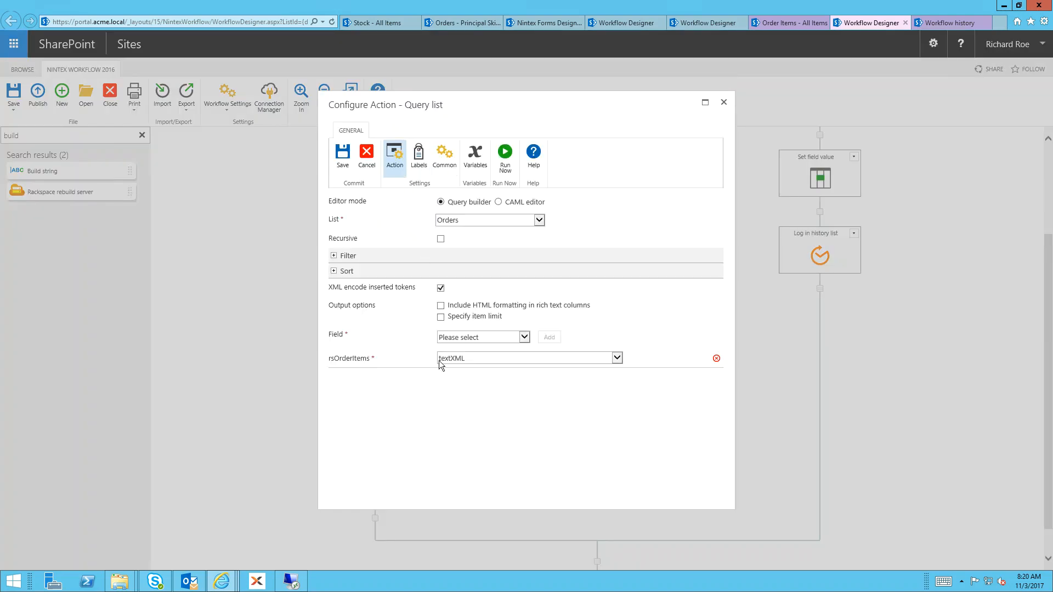
click(365, 257)
scroll(449, 383, down, 1)
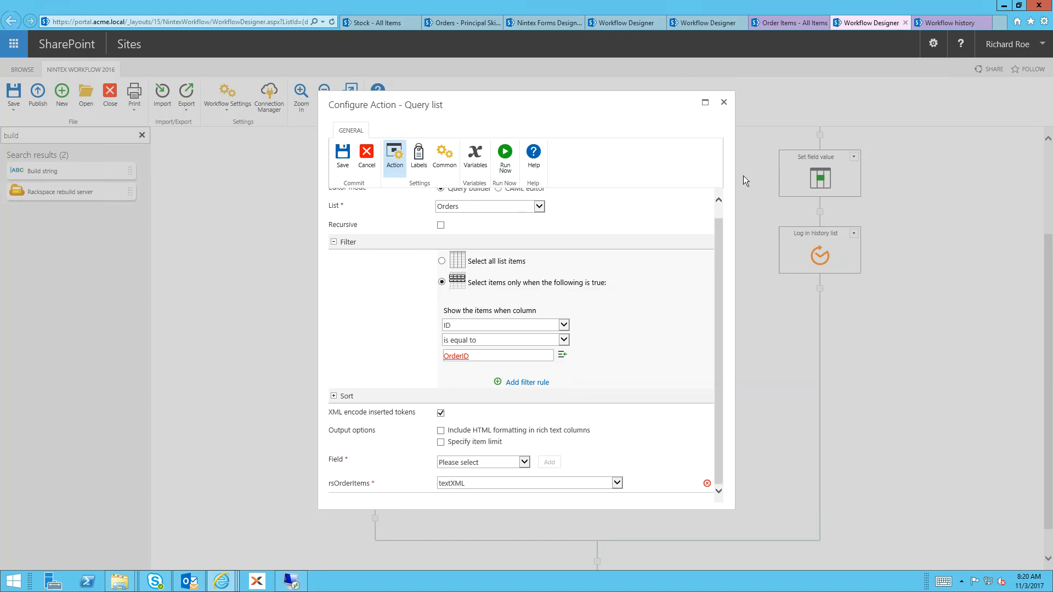
click(725, 103)
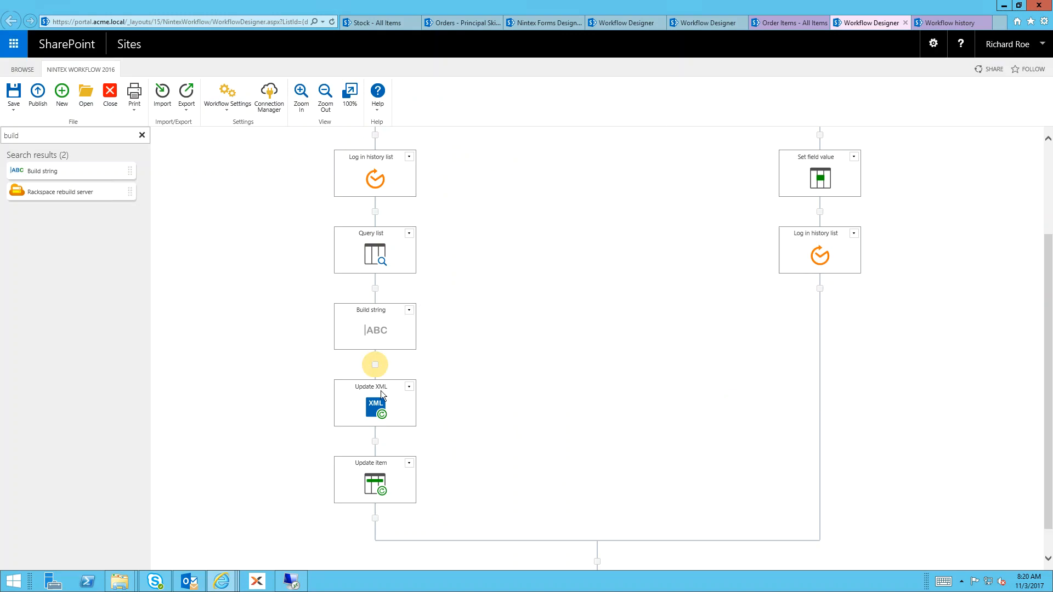
Review the Update XML and Update item actions at the end of the No branch in Order Item Updated Workflow
mouse_move(383, 403)
mouse_move(378, 489)
scroll(484, 406, up, 3)
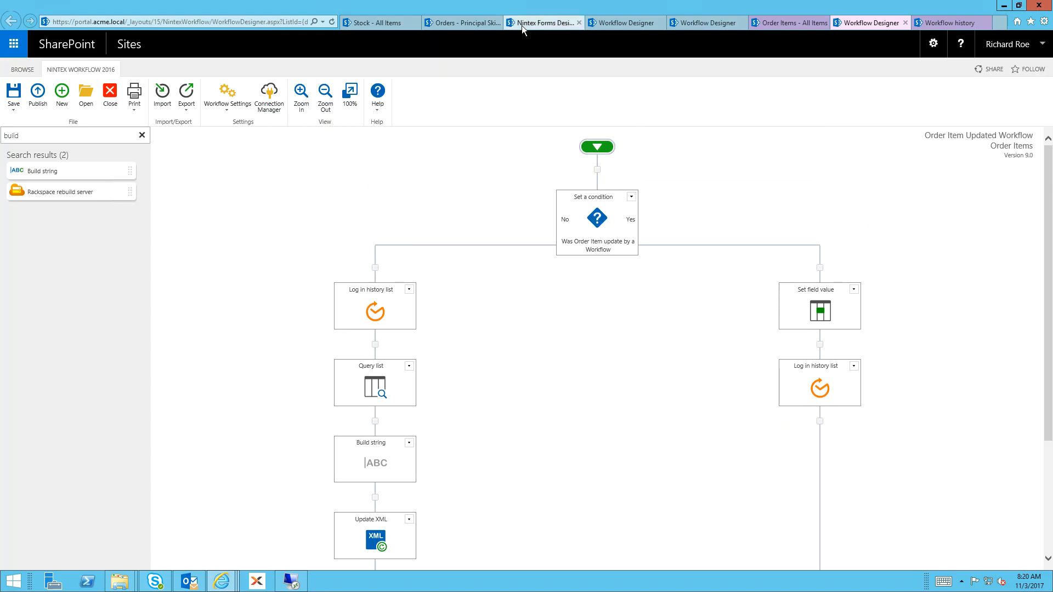
Revisit the open order edit form and the Create item, Math operation and Update XML actions in Process New Order Workflow
click(474, 22)
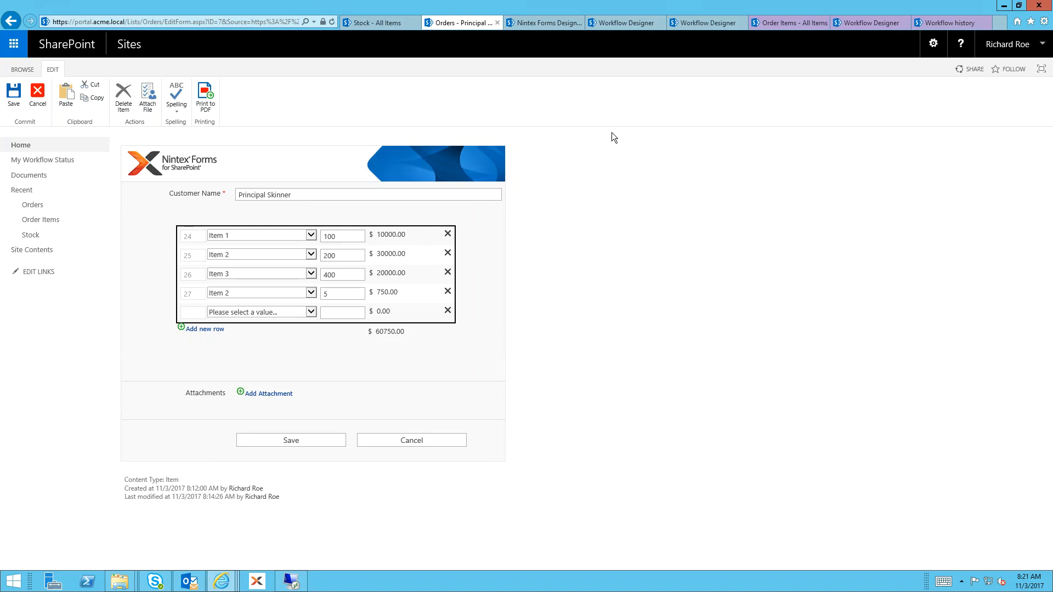
click(610, 24)
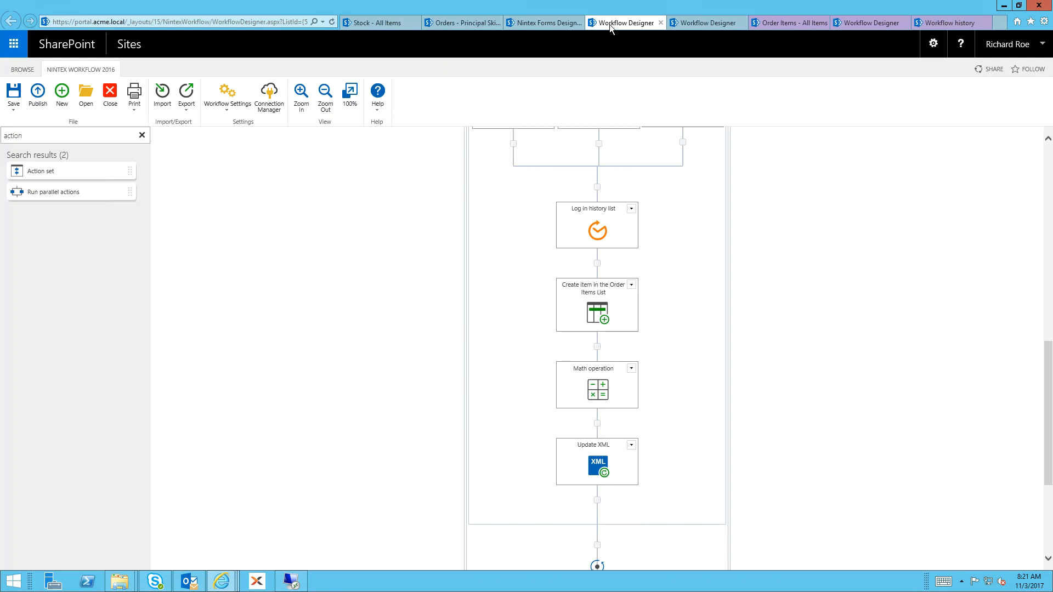